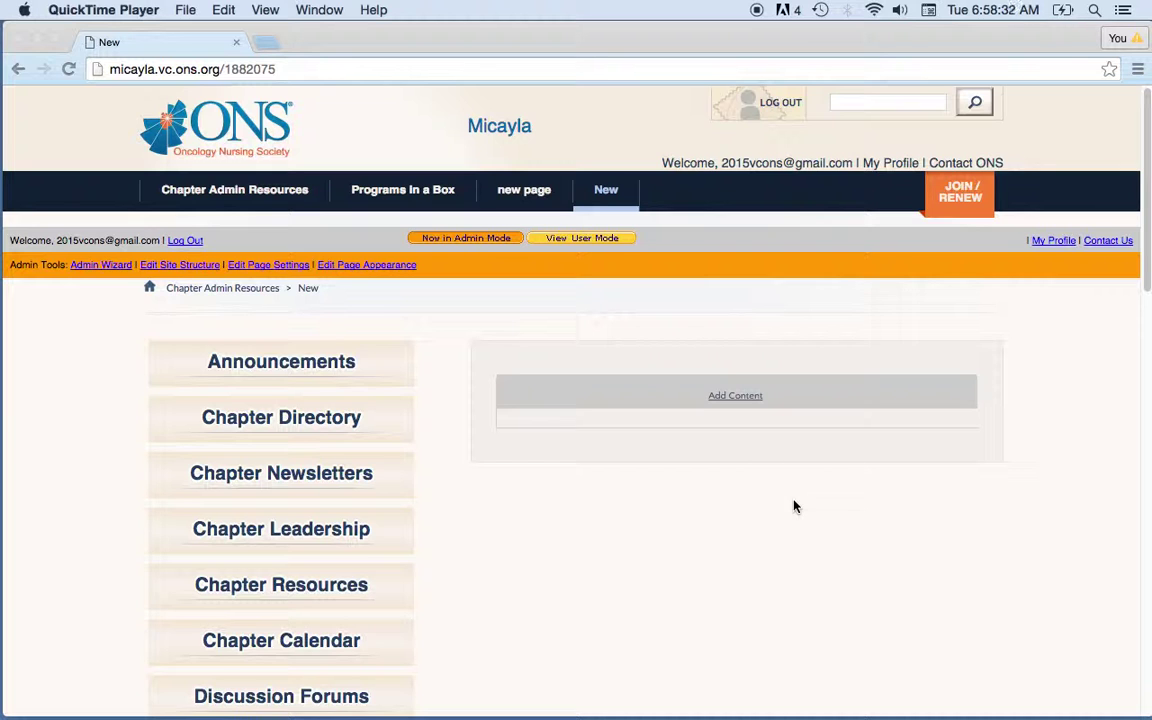
- From the Add Content module list, start a new Form Builder form
left_click(737, 400)
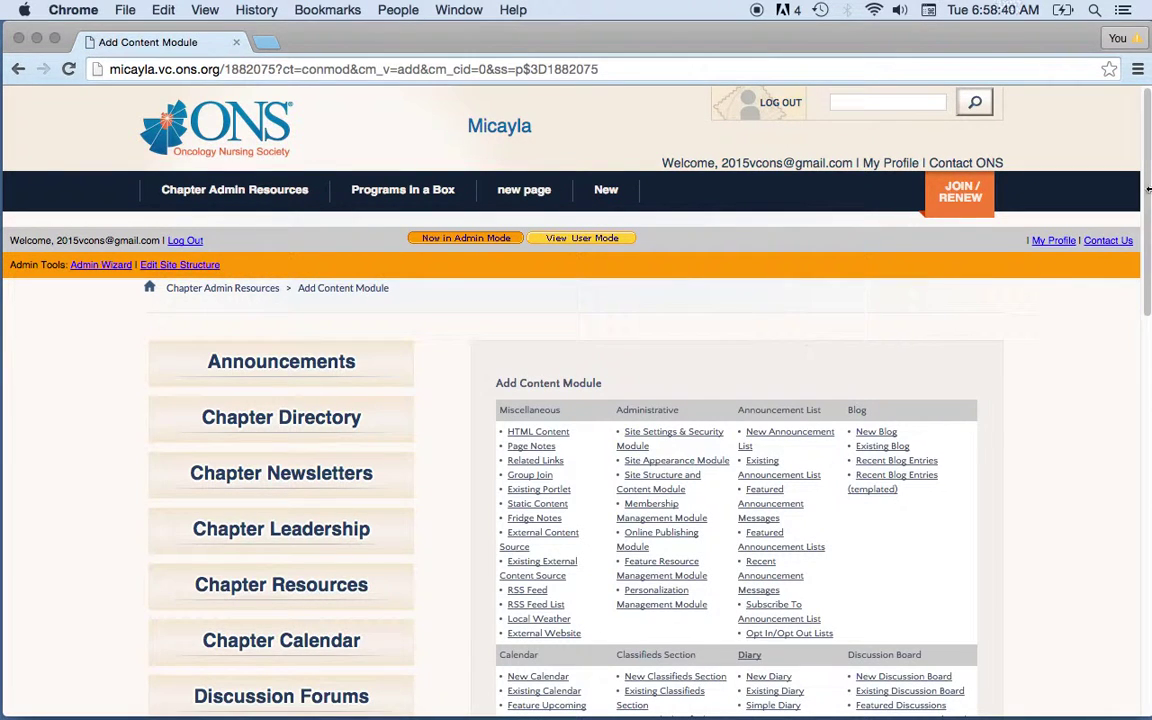
left_click_drag(1148, 182, 1034, 280)
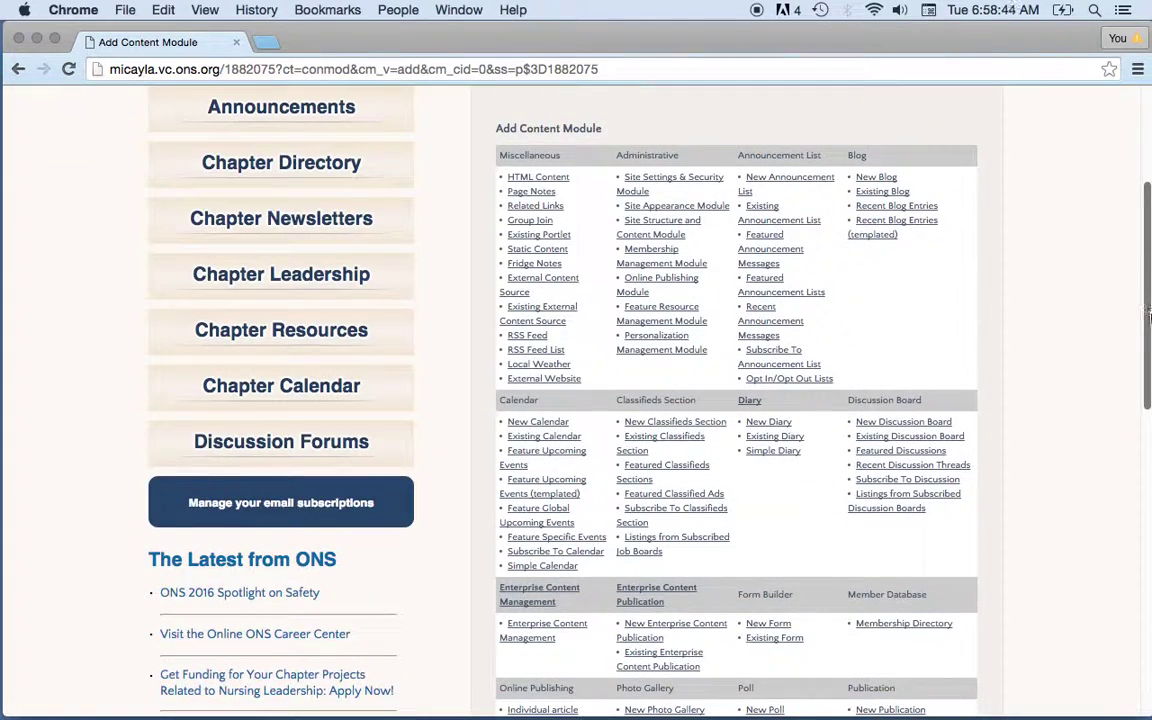
left_click(780, 632)
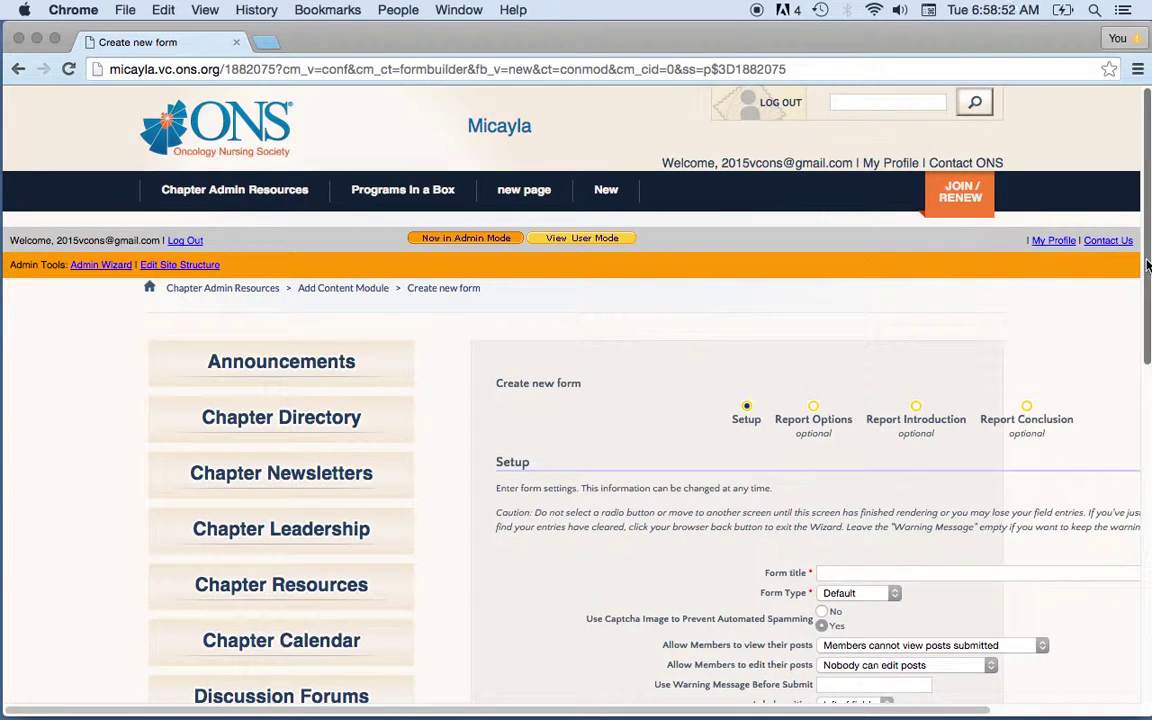
- Enter 'May Meeting RSVP' as the form title
scroll(1147, 264, "down", 2)
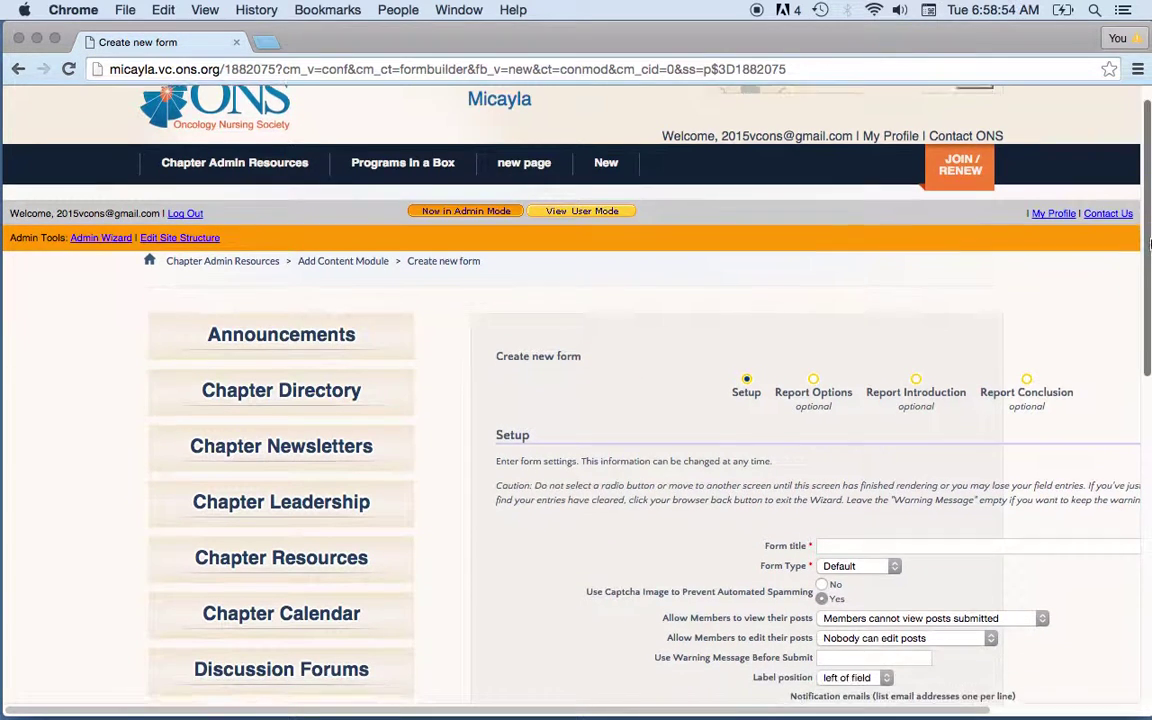
scroll(1148, 280, "down", 4)
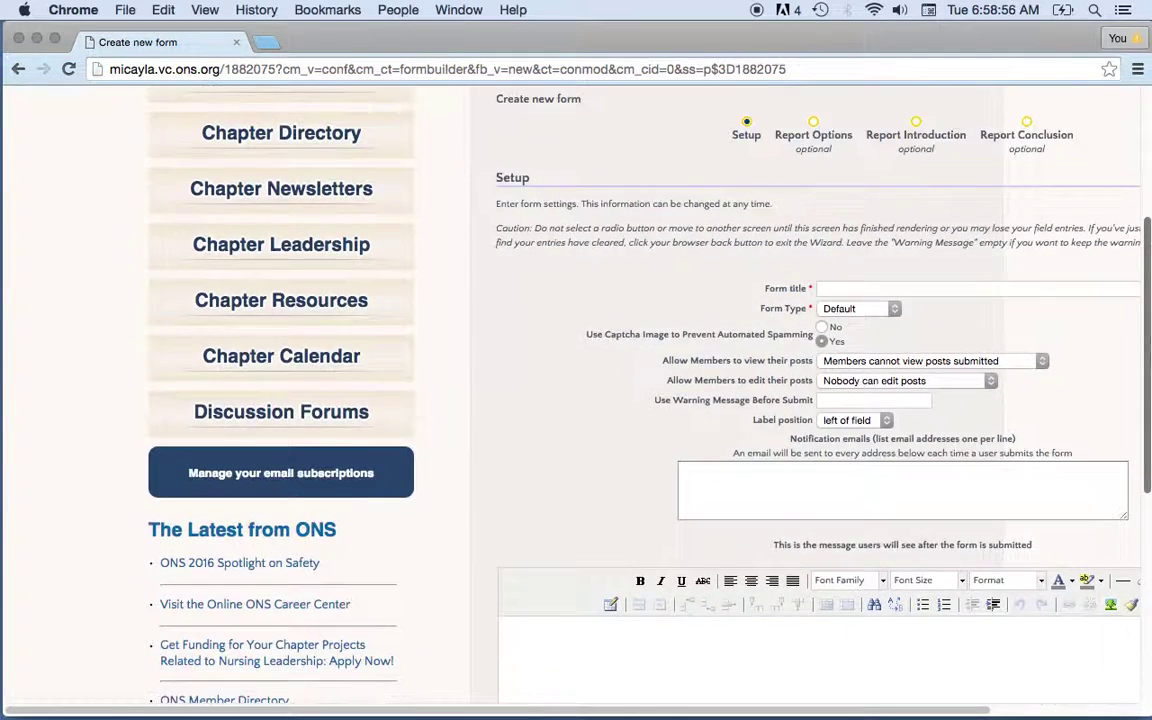
left_click(907, 289)
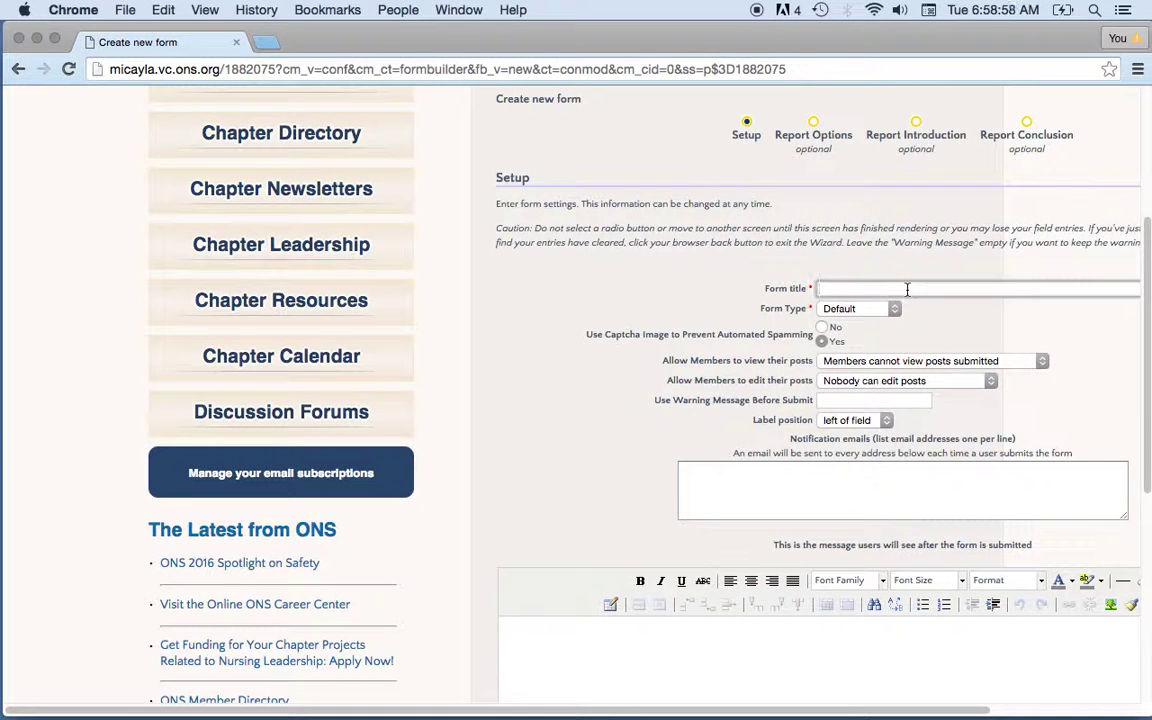
type("M")
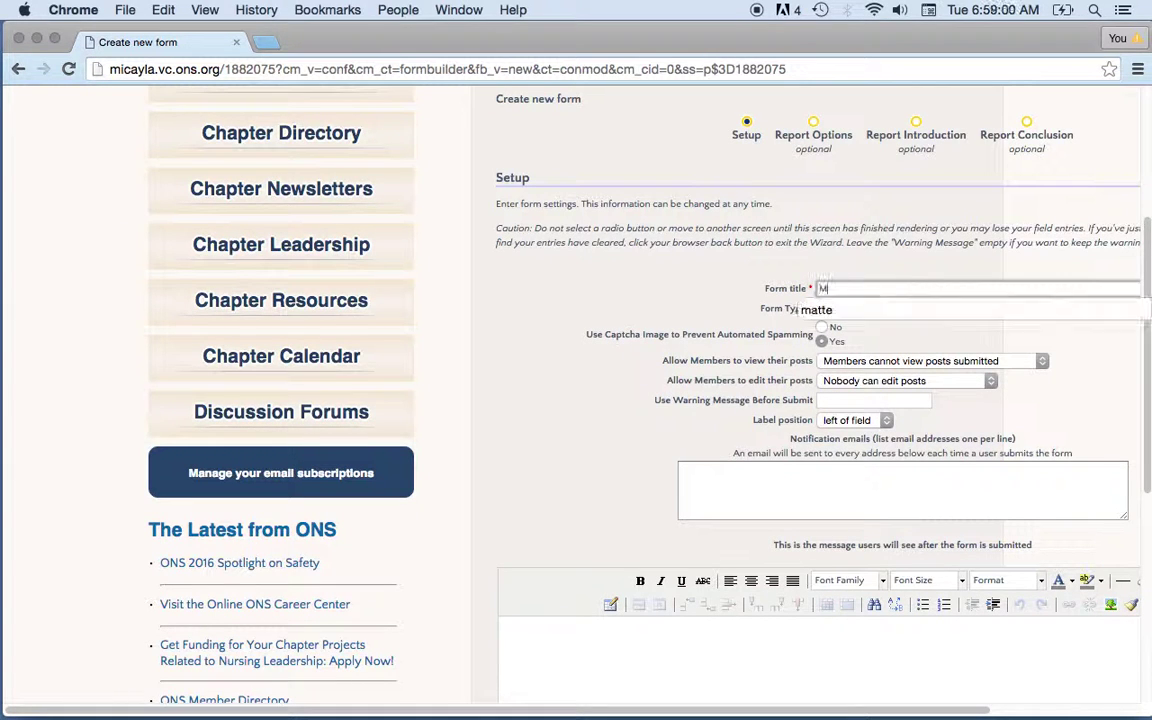
type("ay Meeting RSVP")
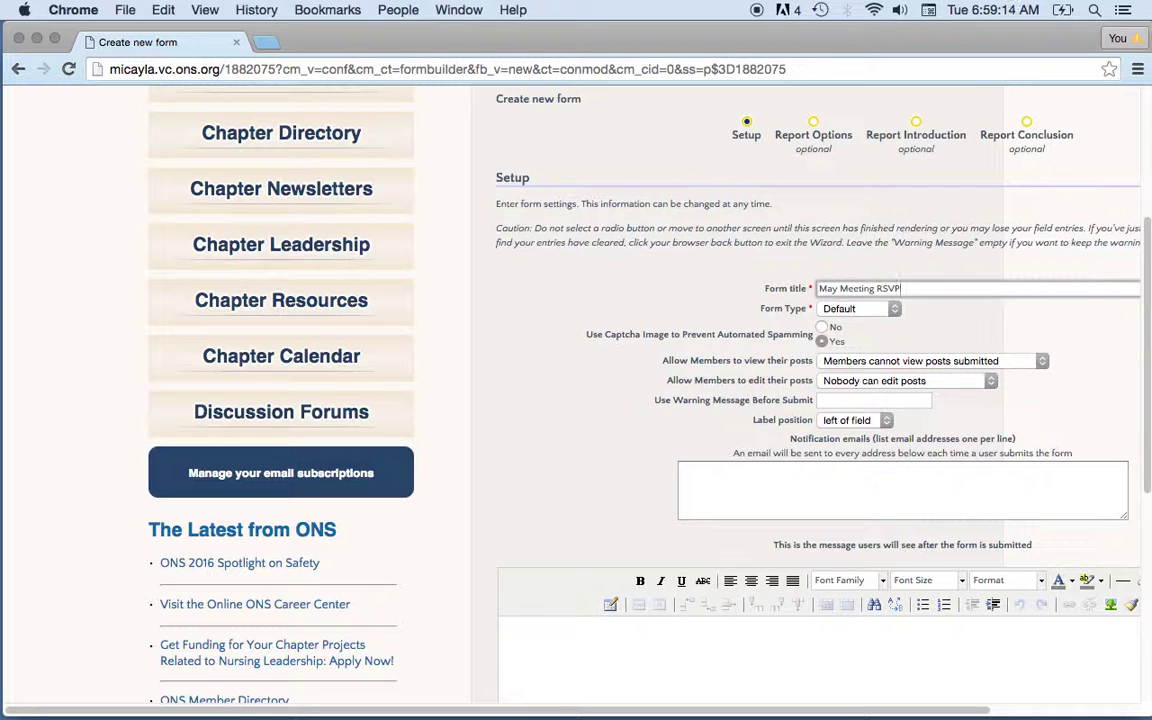
- Keep form type Default and allow members to view their own submitted posts
left_click(894, 312)
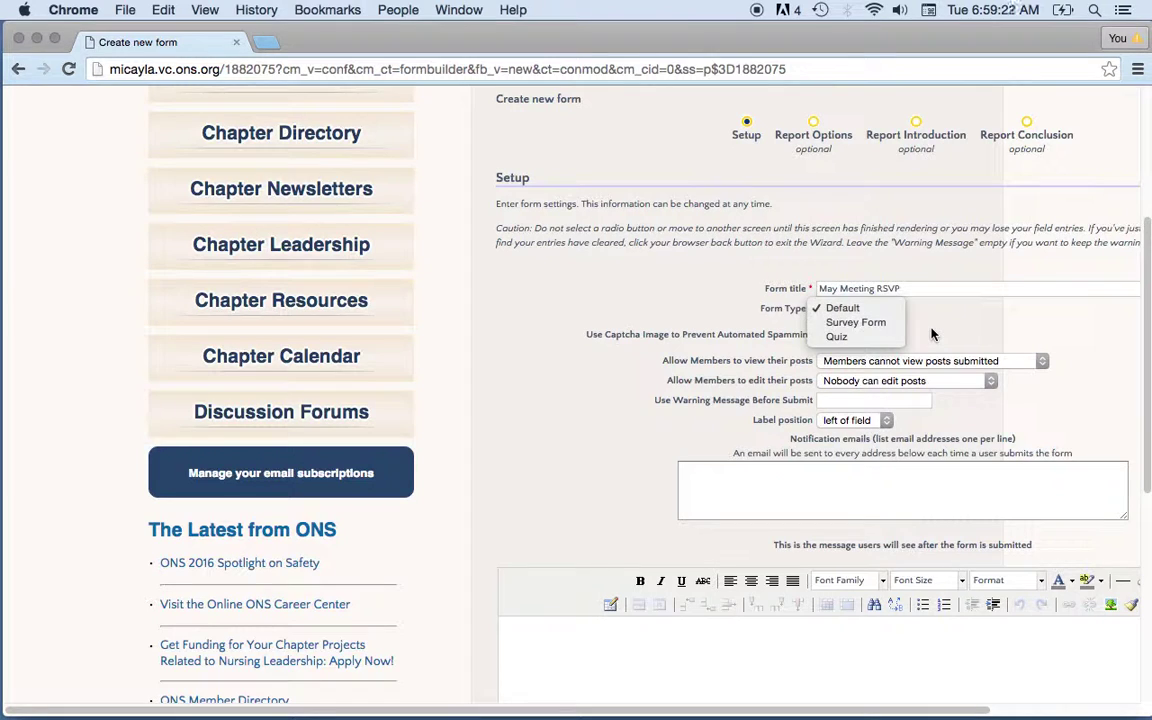
left_click(925, 331)
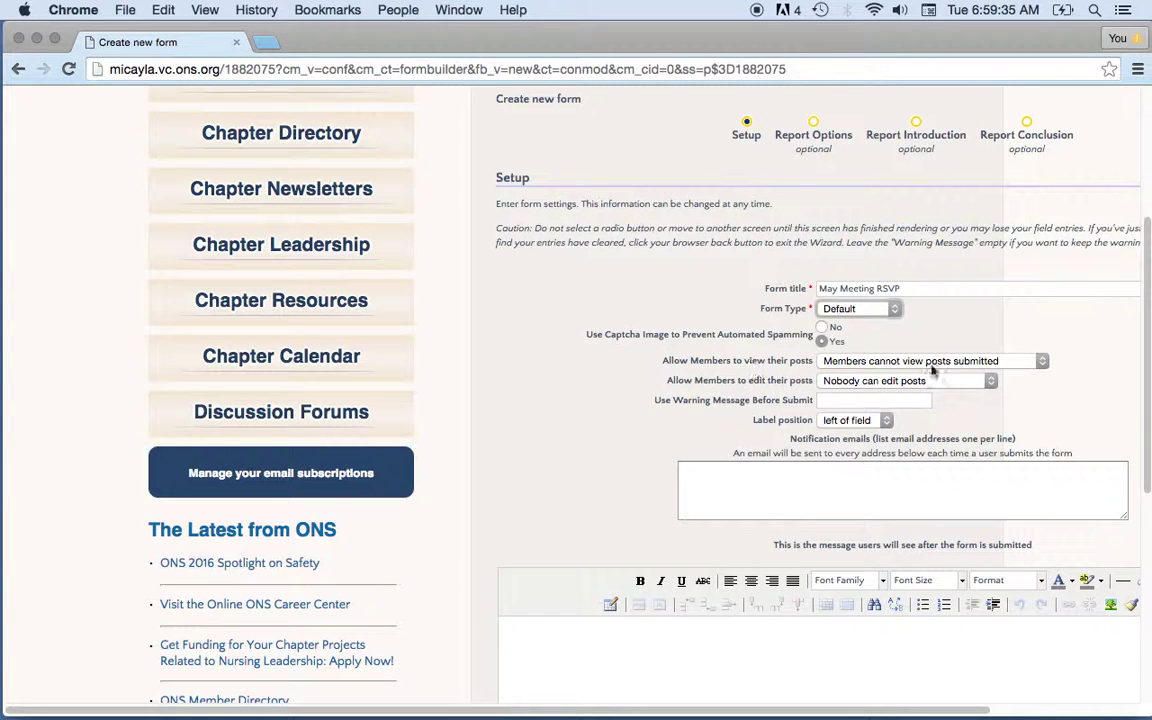
left_click(1042, 363)
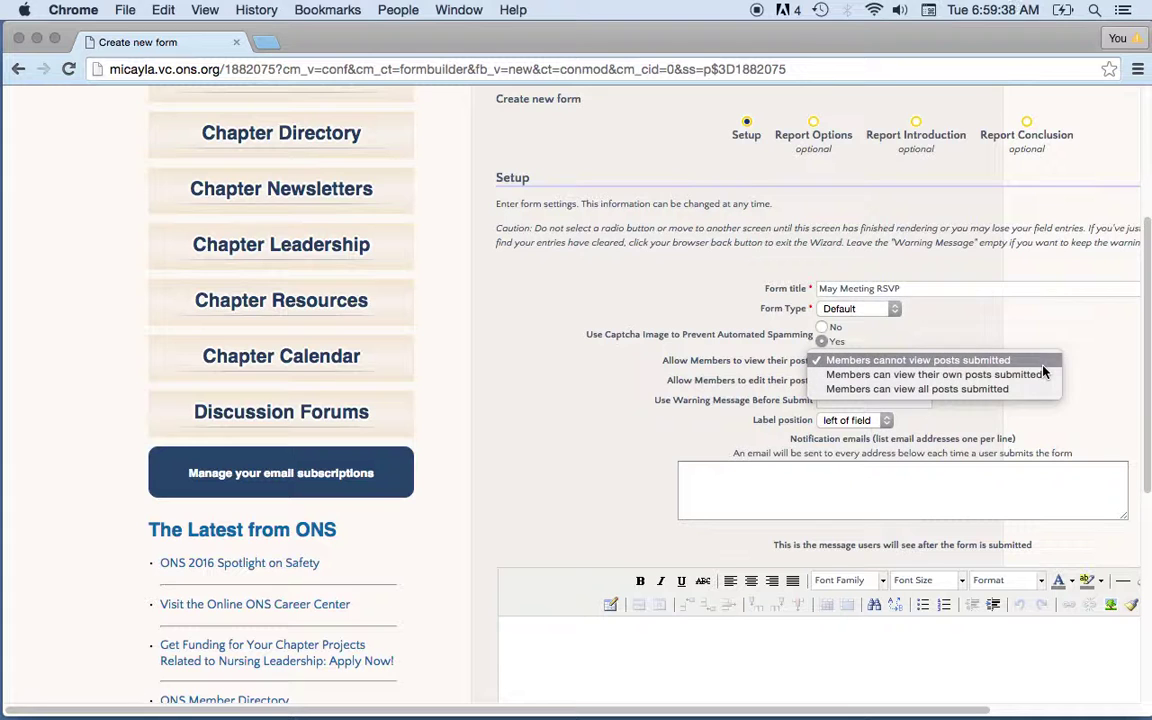
left_click(929, 378)
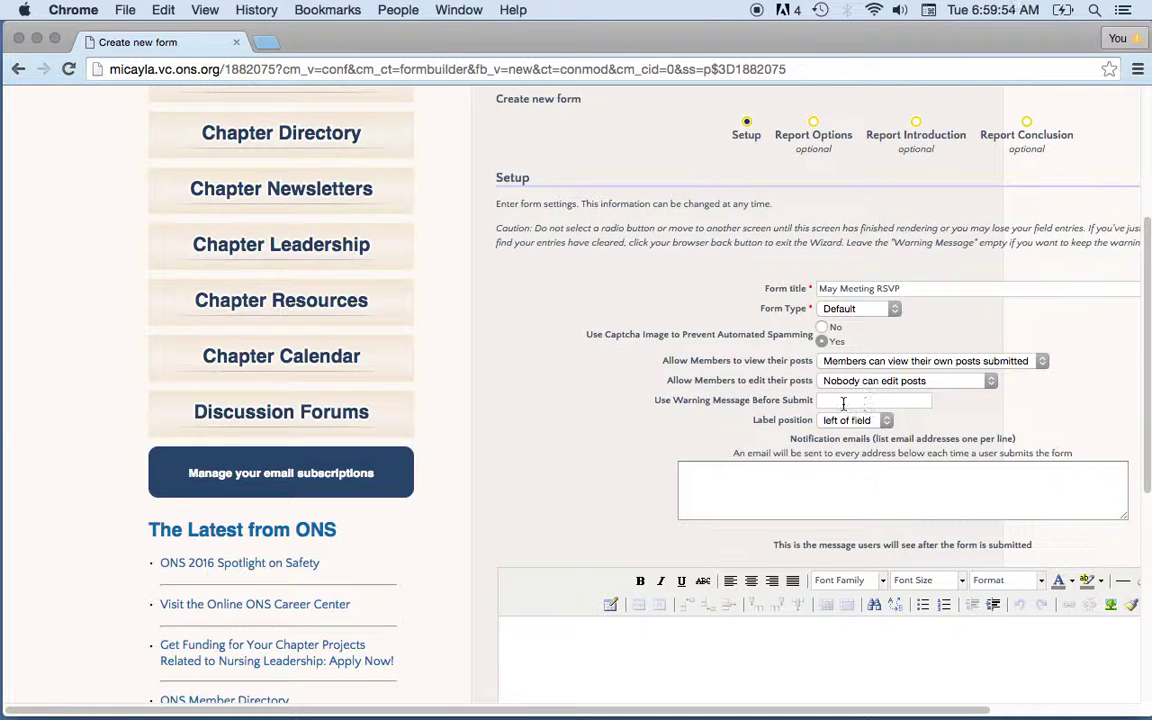
- Add the pre-submit warning 'Please make sure all information is correct.' and keep labels left of field
left_click(838, 403)
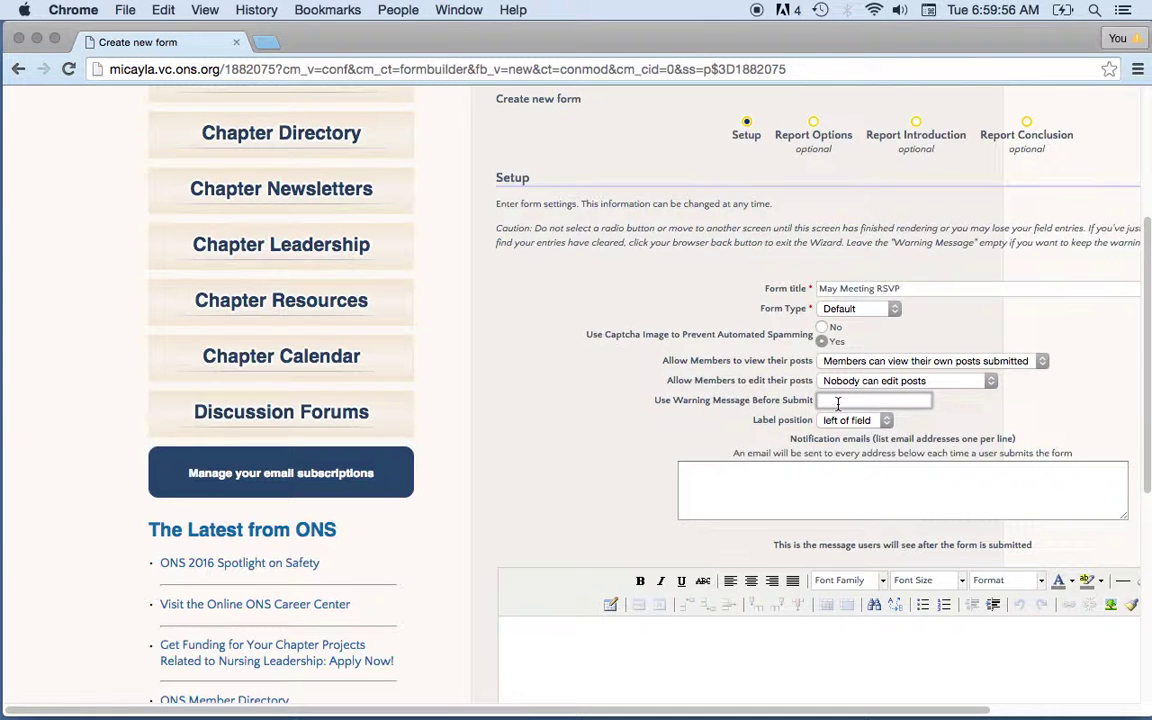
type("Please make sure al")
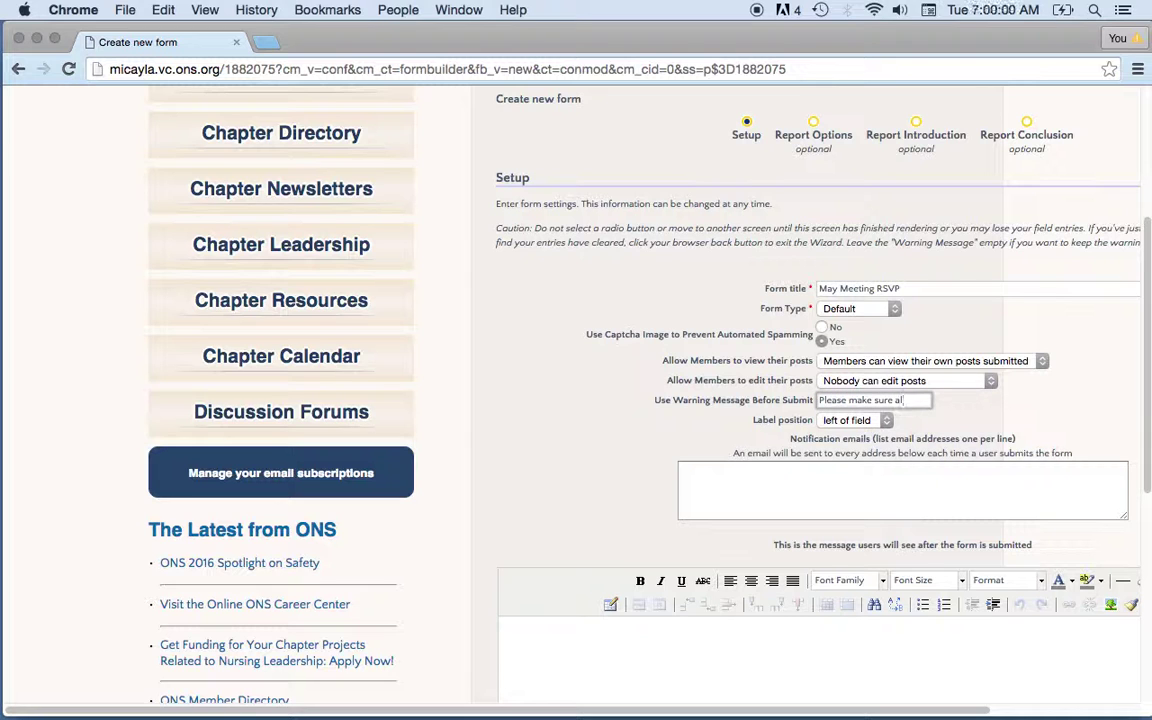
type("l information is cor")
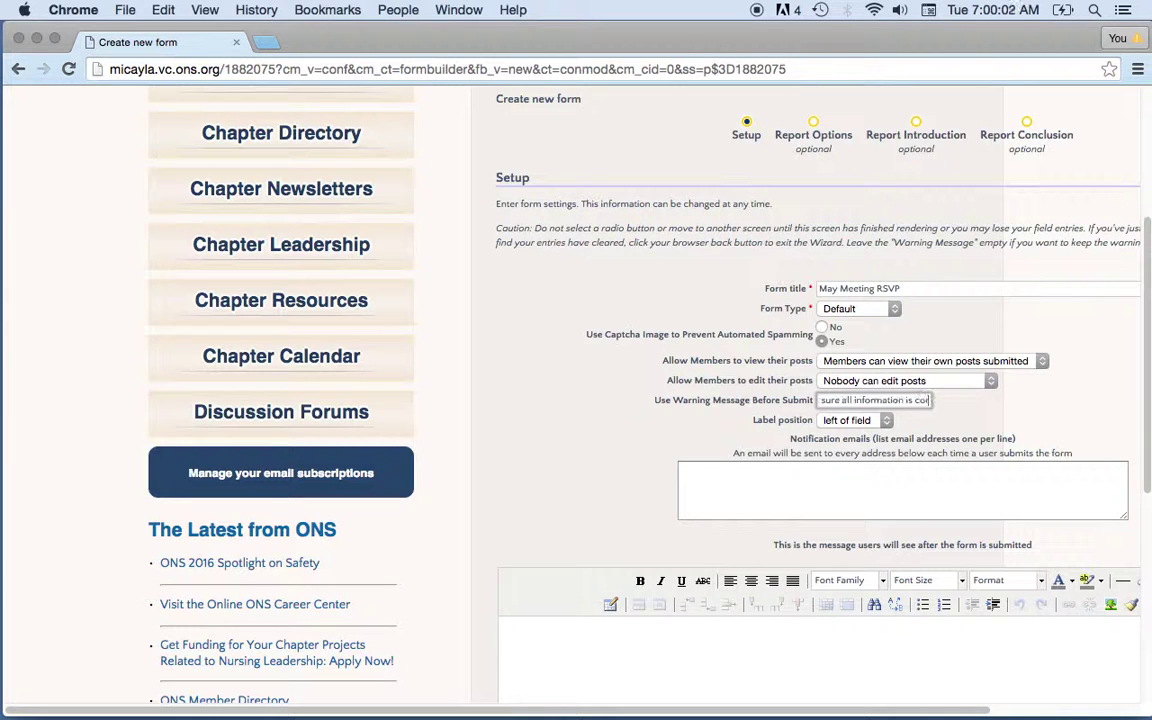
type("rect.")
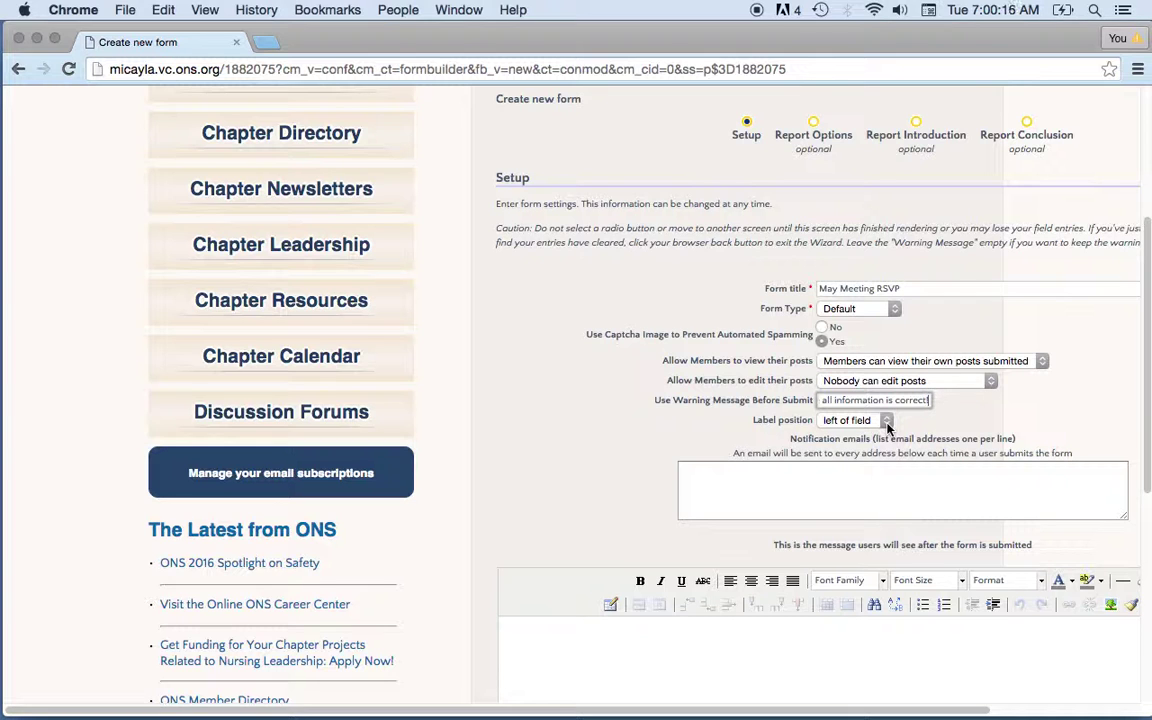
left_click(886, 421)
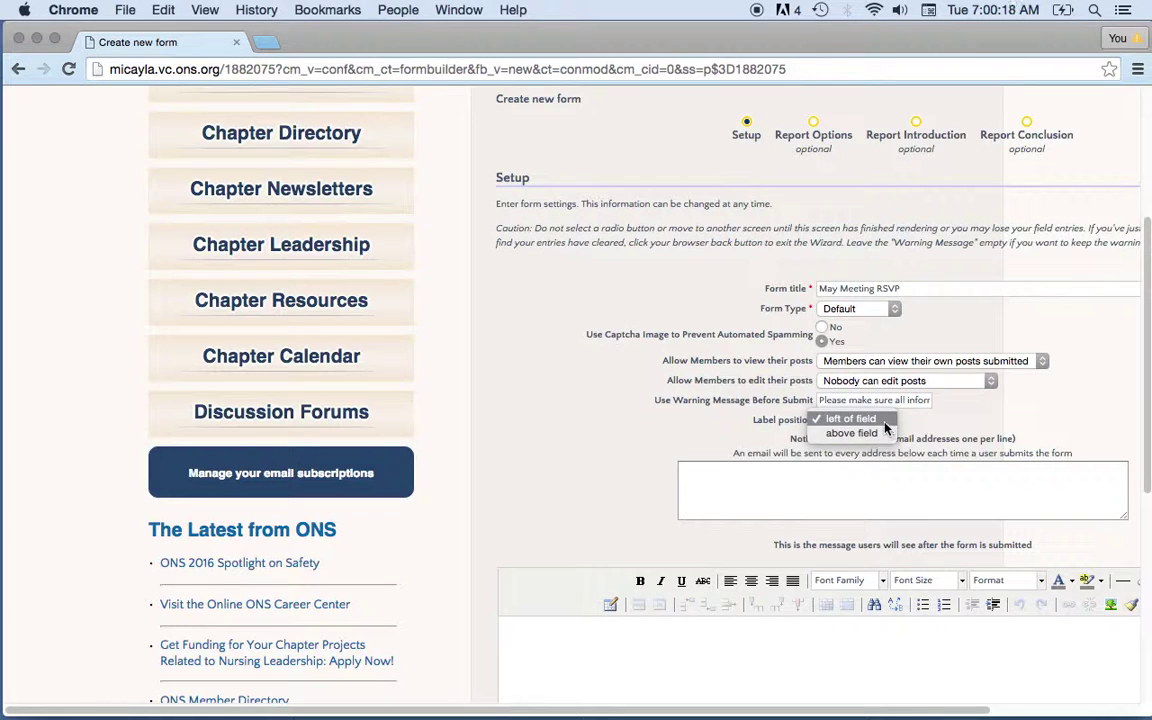
left_click(955, 428)
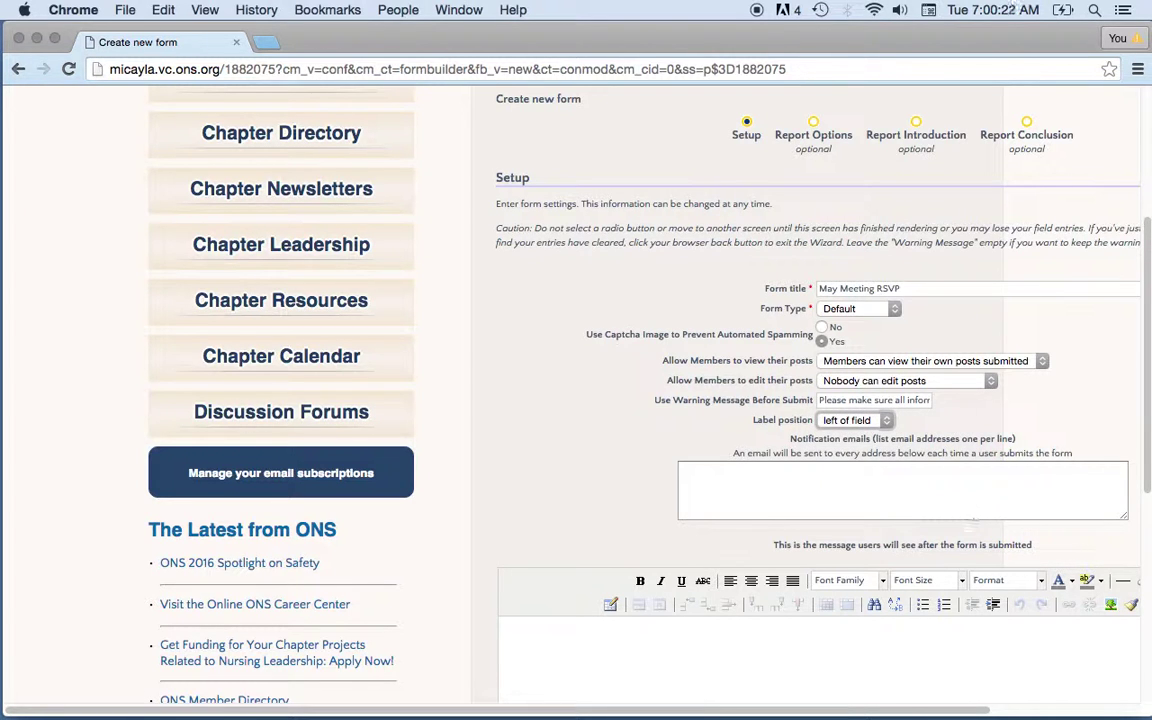
mouse_move(876, 713)
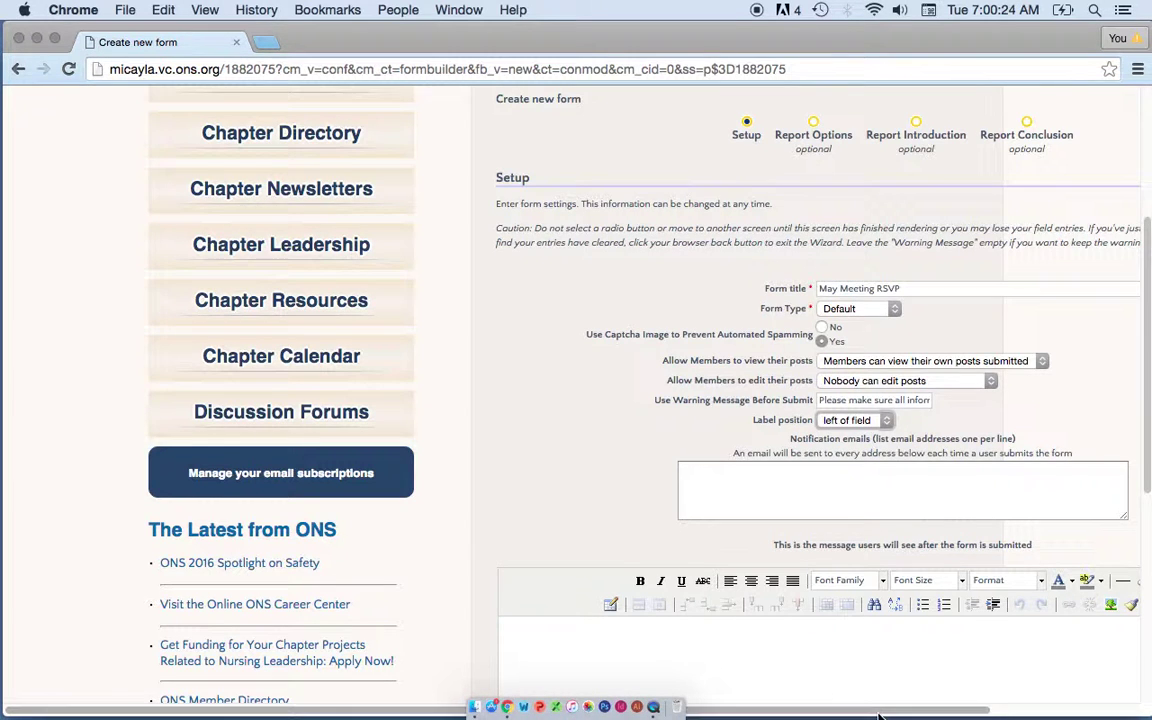
left_click_drag(876, 713, 996, 712)
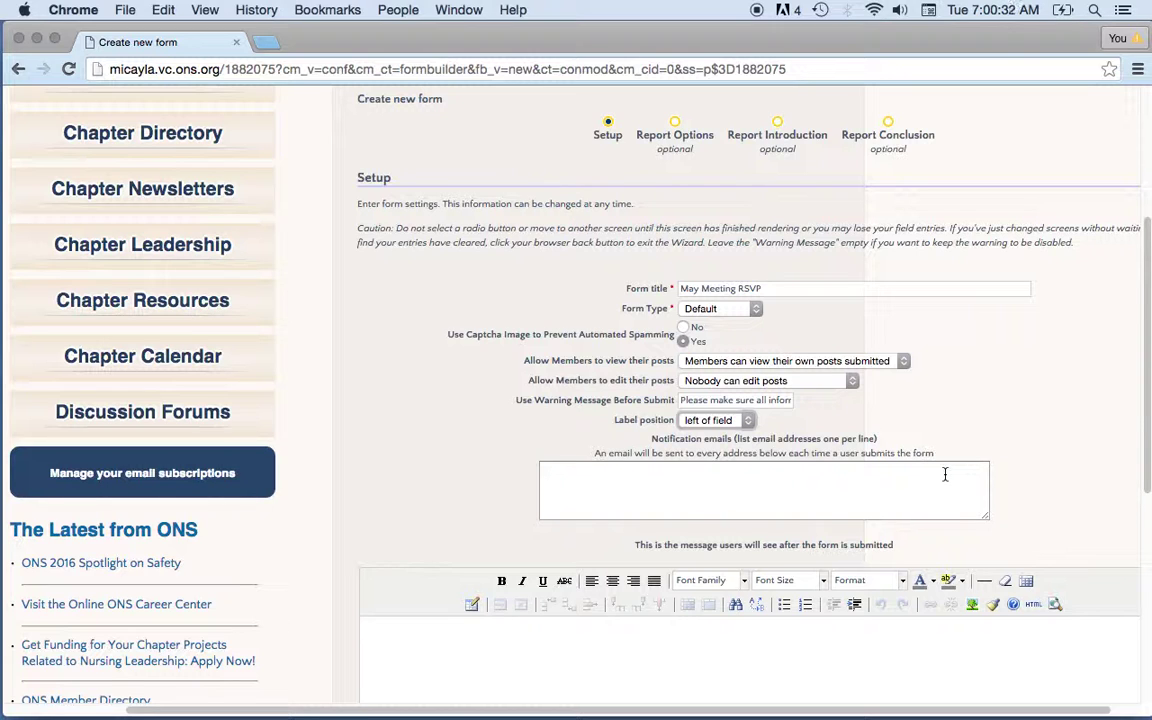
- Enter the chapter's notification e-mail address so each submission triggers an e-mail
left_click(921, 485)
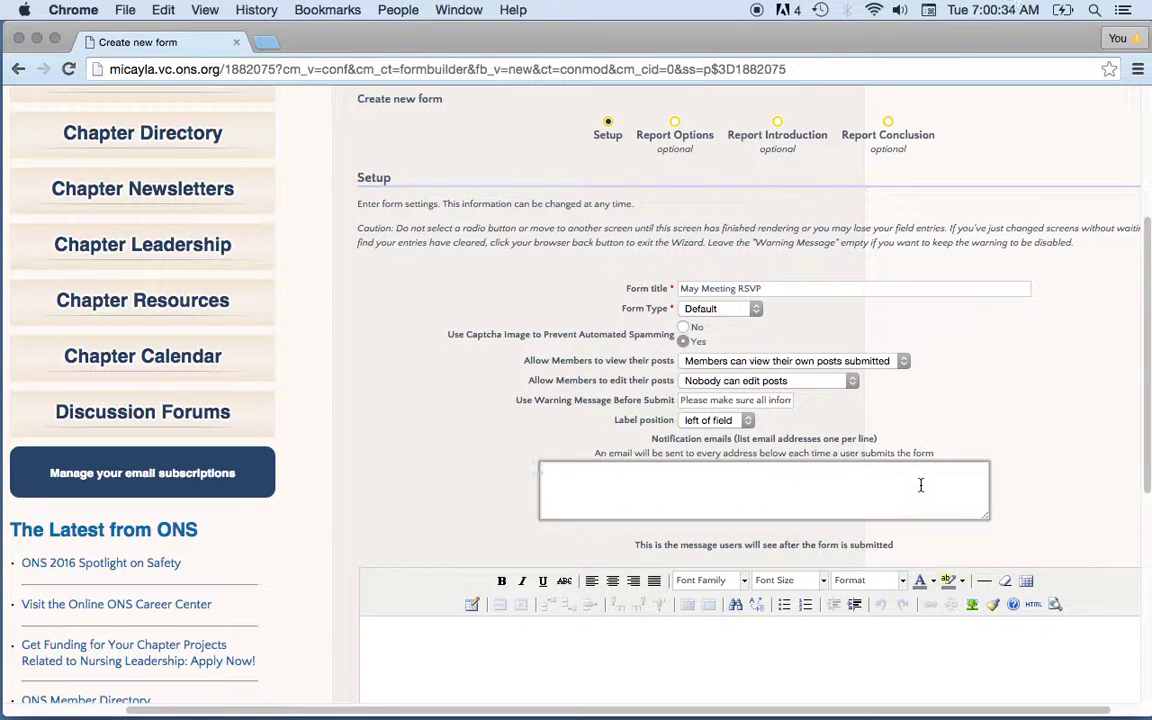
key("BackSpace")
key("BackSpace")
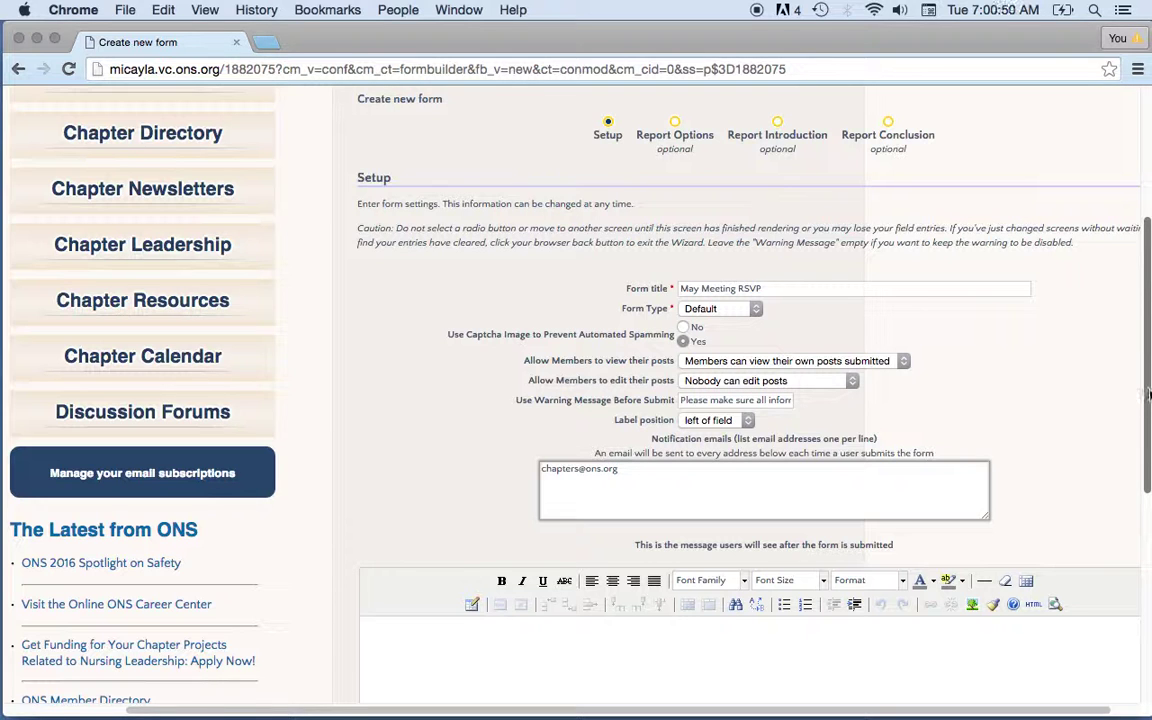
scroll(1150, 390, "down", 4)
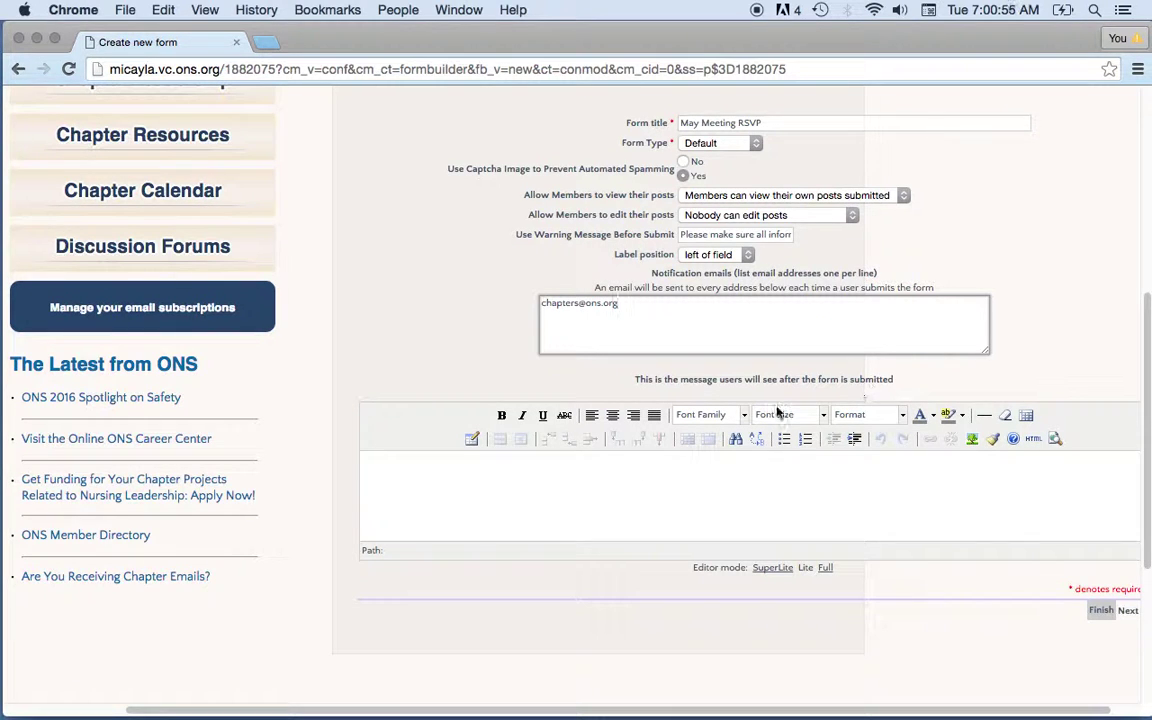
- Set the thank-you message 'Thank you for RSVPing! We will see you at the May meeting!' and finish
left_click(610, 476)
type("Thank you for RSVPing!  We will see yo")
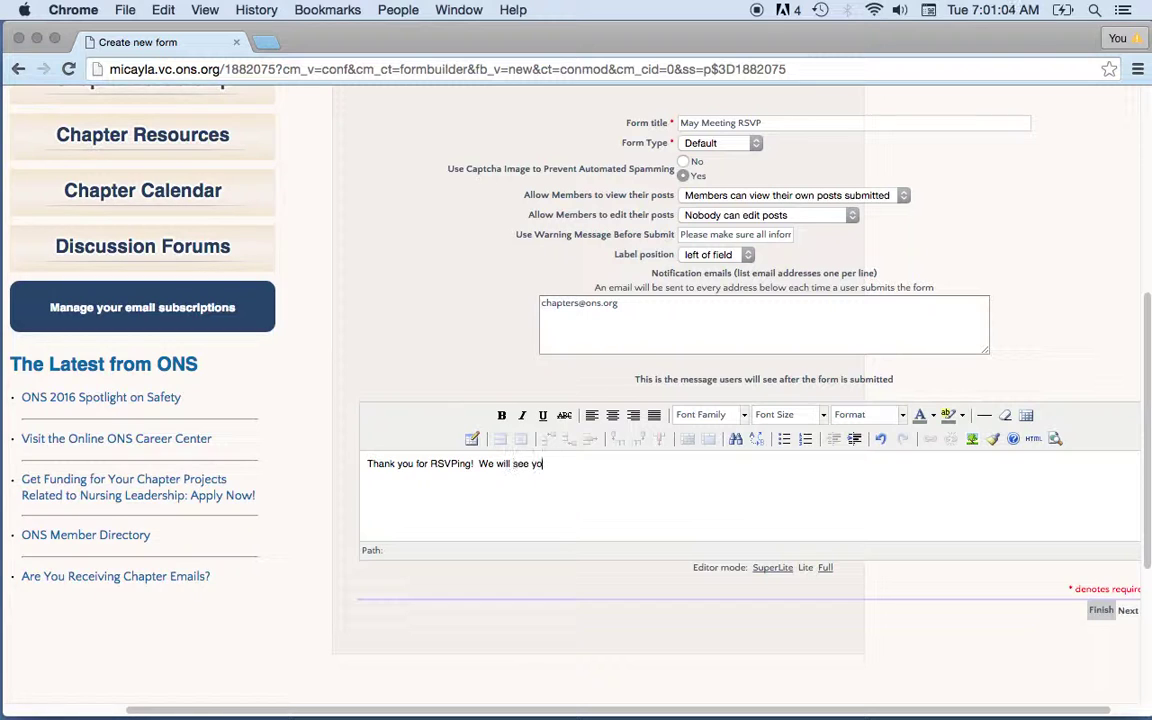
type("u at the May meeting!")
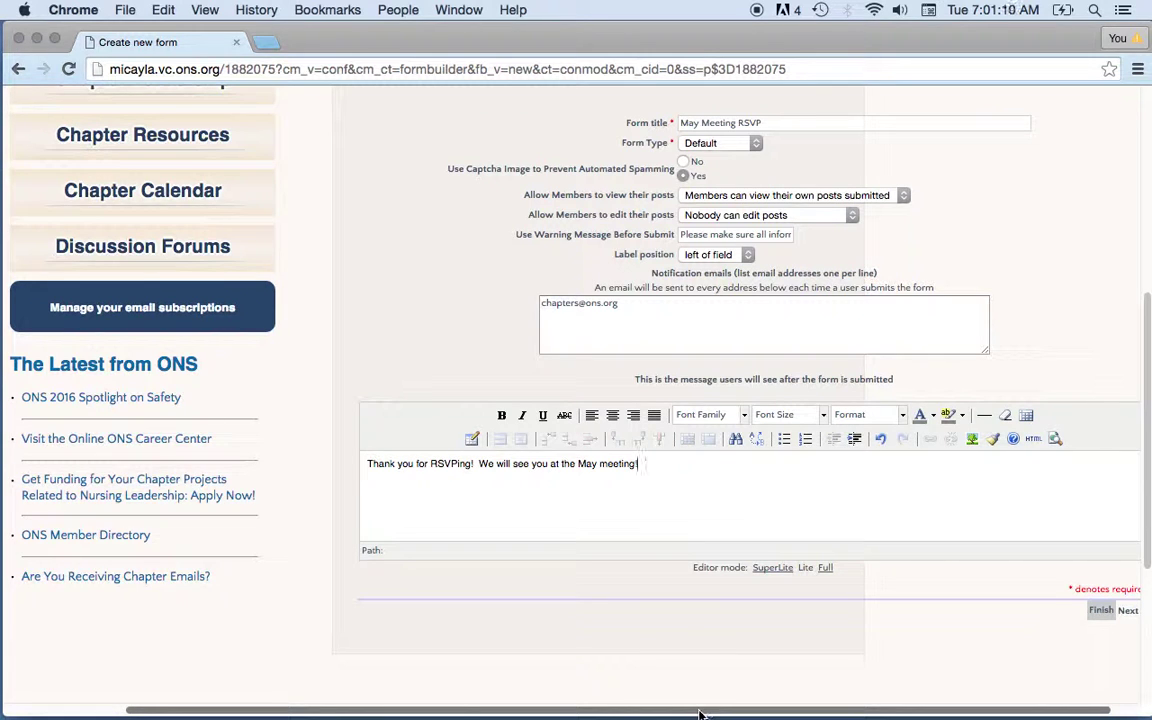
scroll(710, 713, "right", 2)
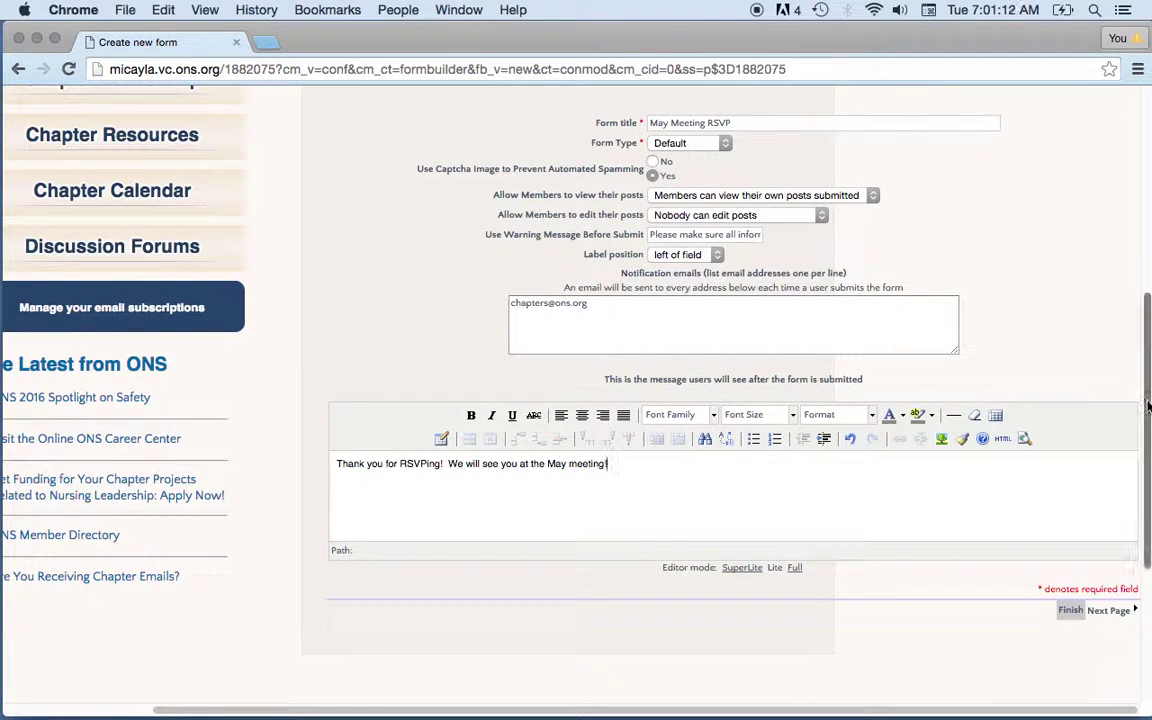
scroll(1148, 380, "up", 2)
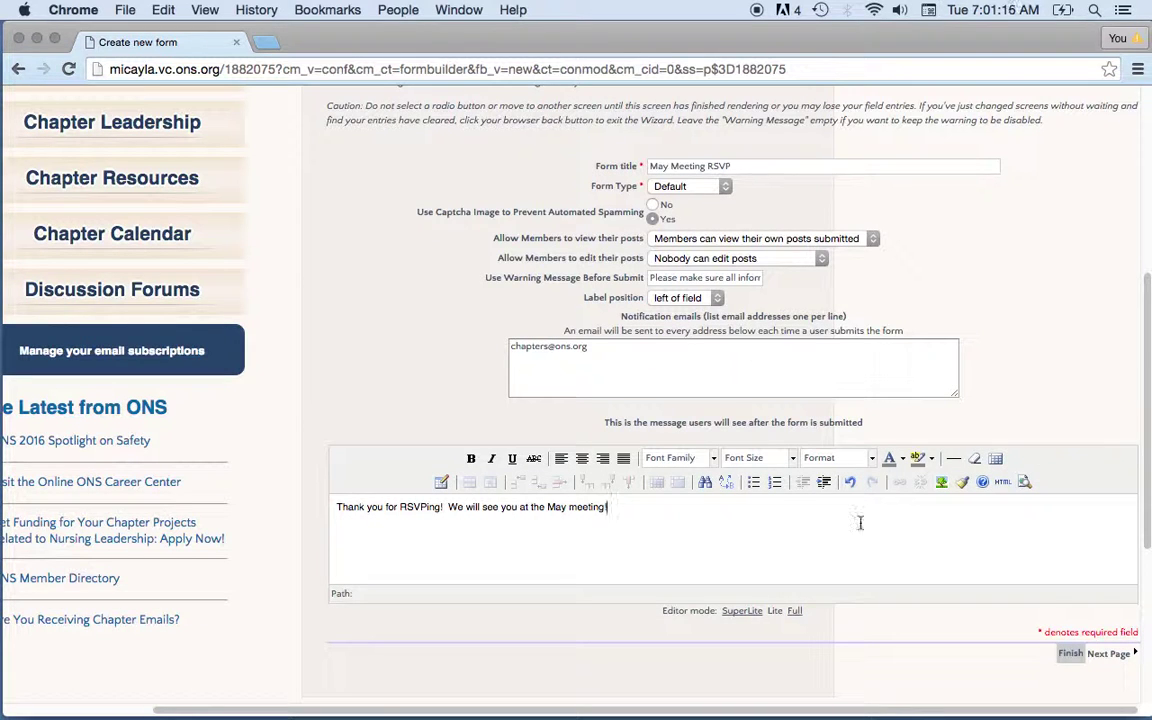
left_click(1071, 656)
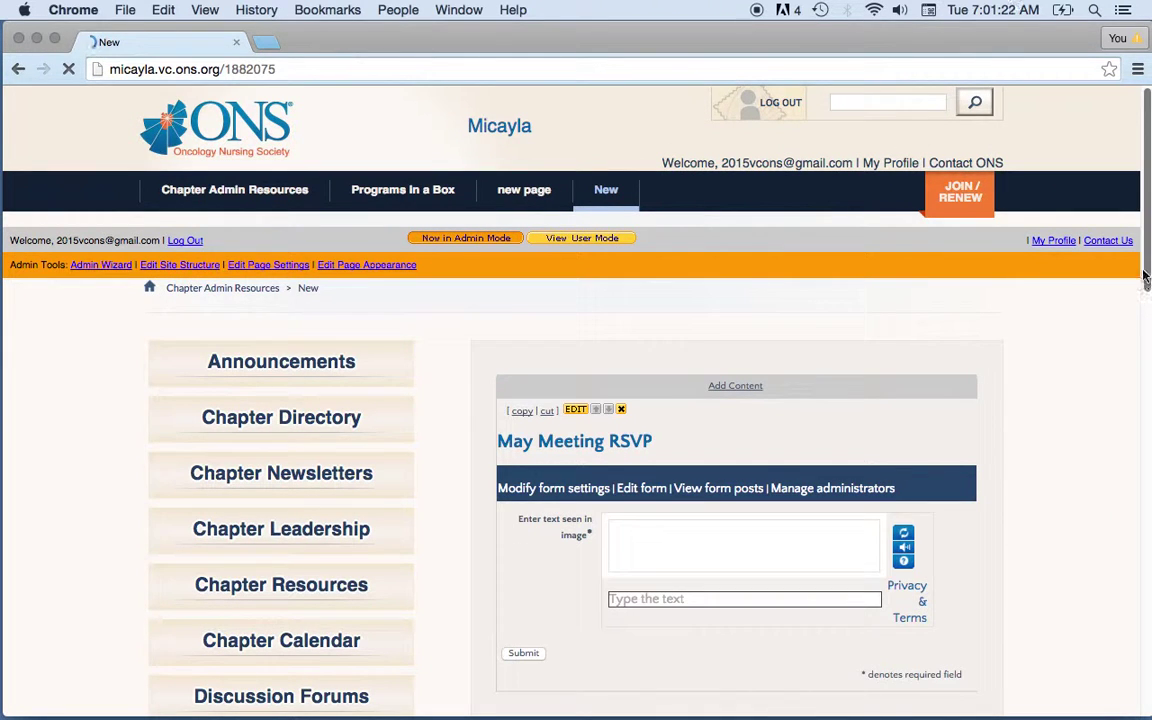
- Open the Edit form page for the May Meeting RSVP form
scroll(426, 393, "down", 5)
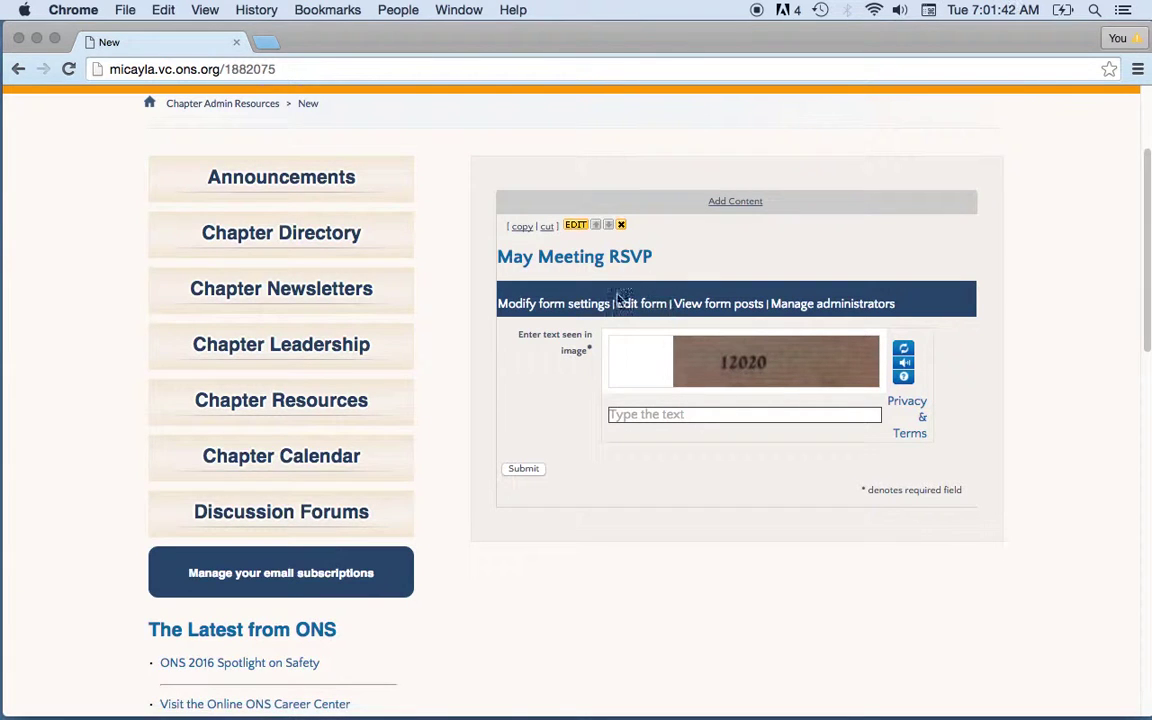
left_click(637, 314)
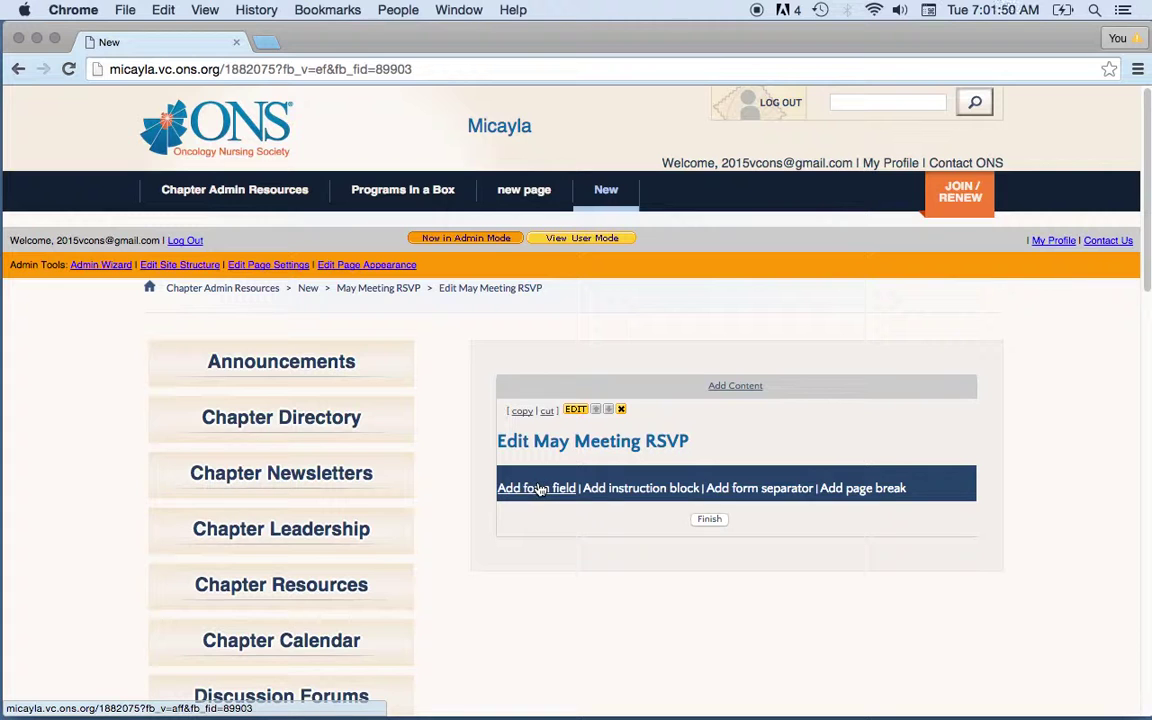
- Add a required Textbox field labelled 'Name:' as the form's first field
left_click(540, 489)
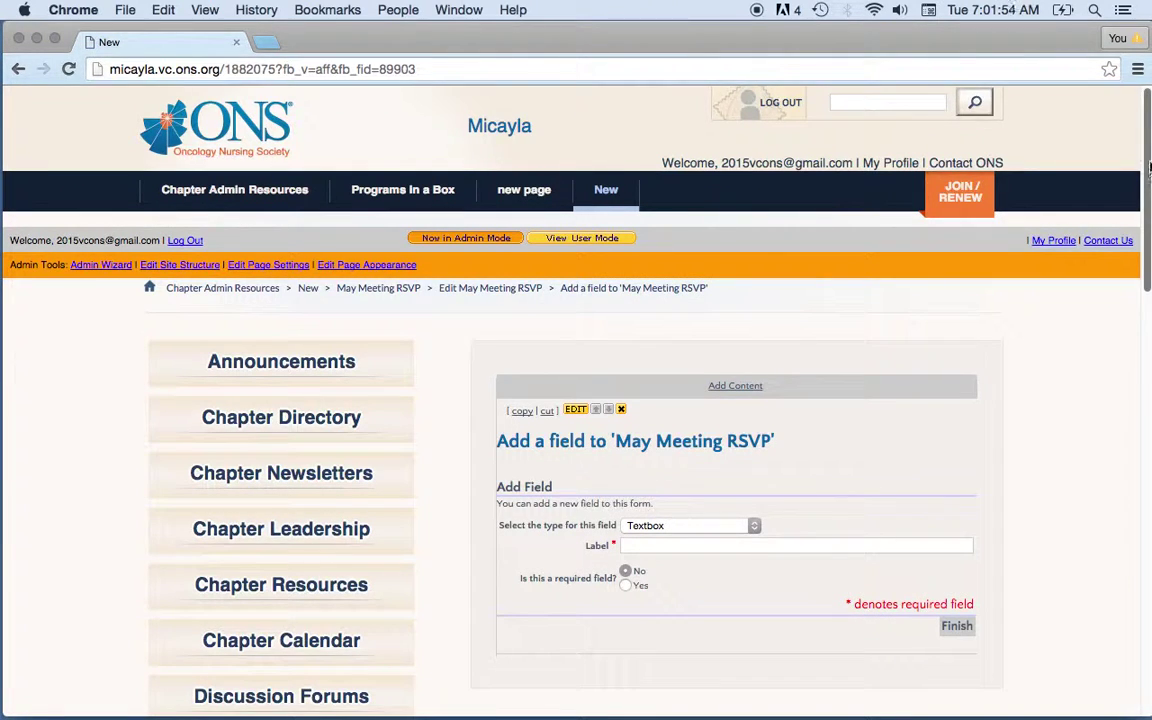
left_click_drag(1148, 165, 1148, 225)
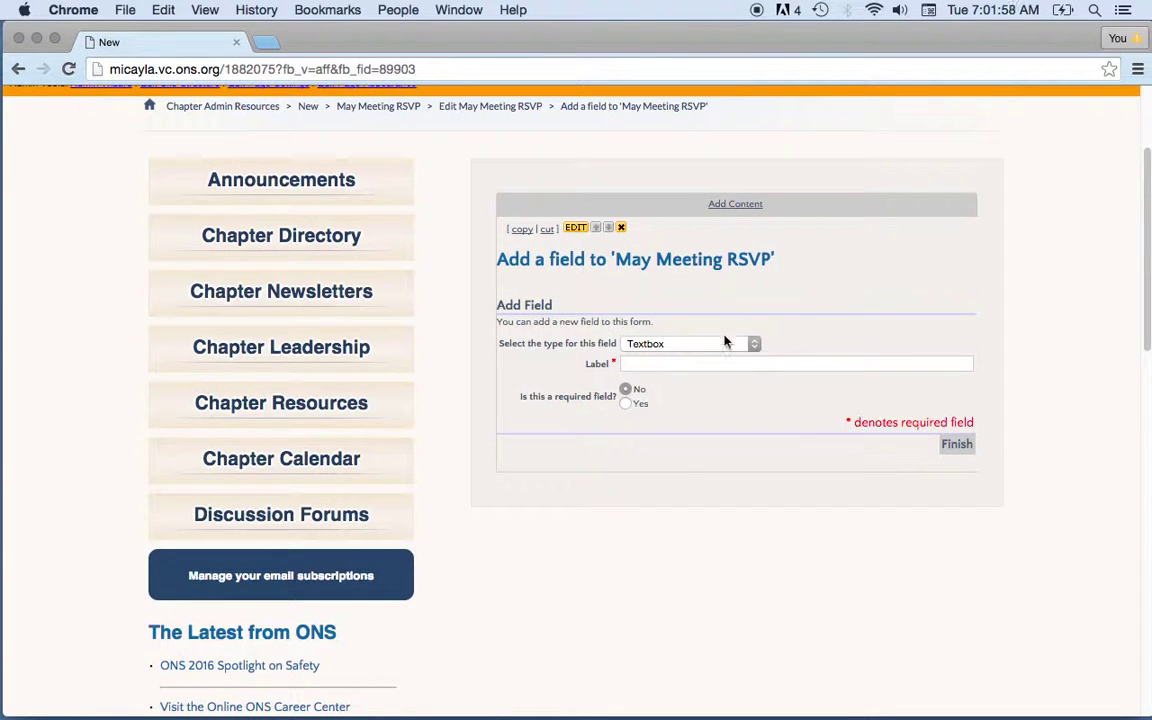
left_click(755, 345)
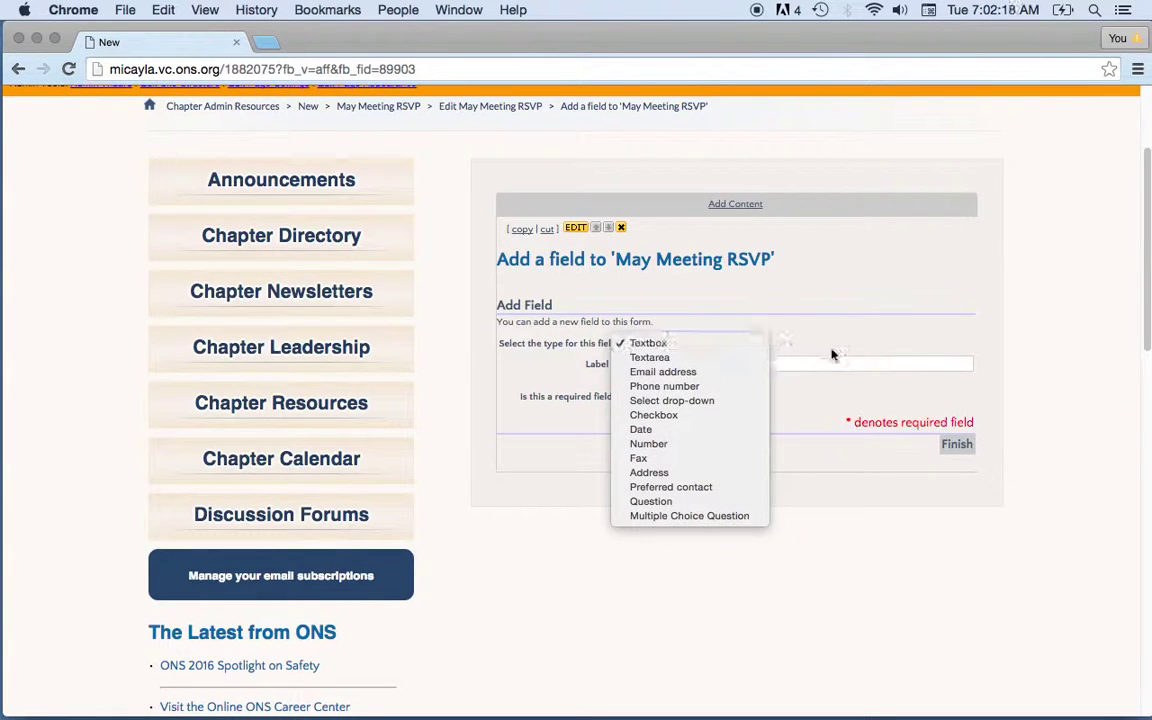
left_click(995, 357)
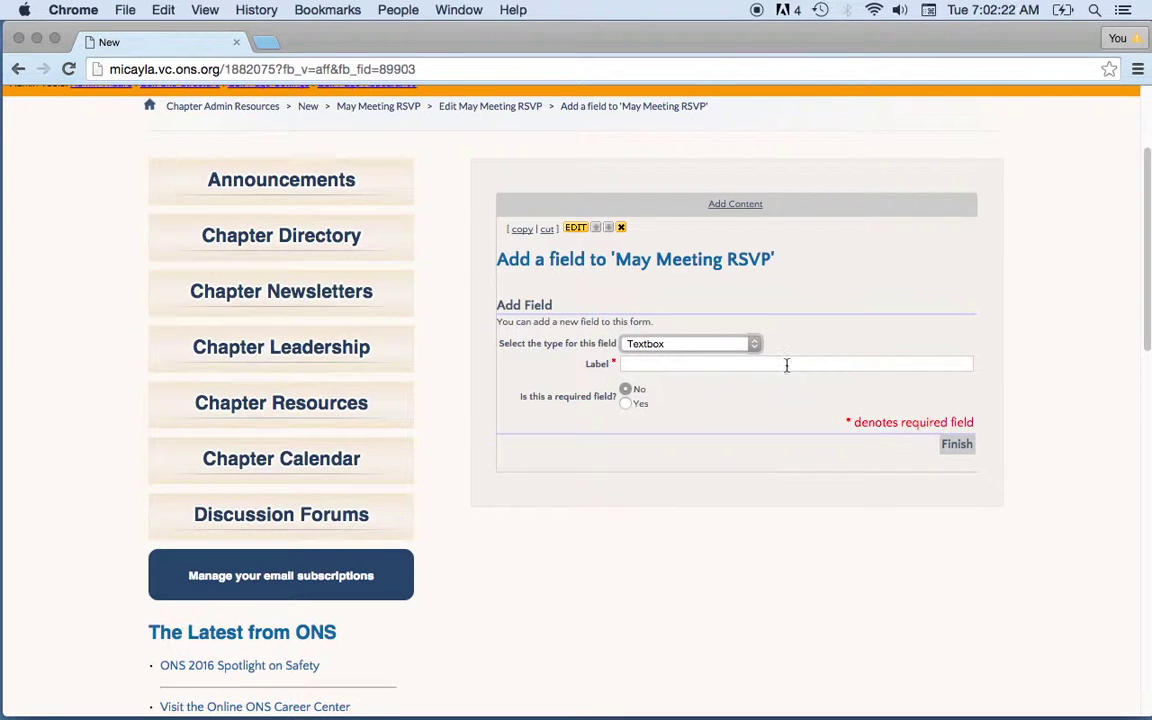
left_click(786, 365)
type("Name:")
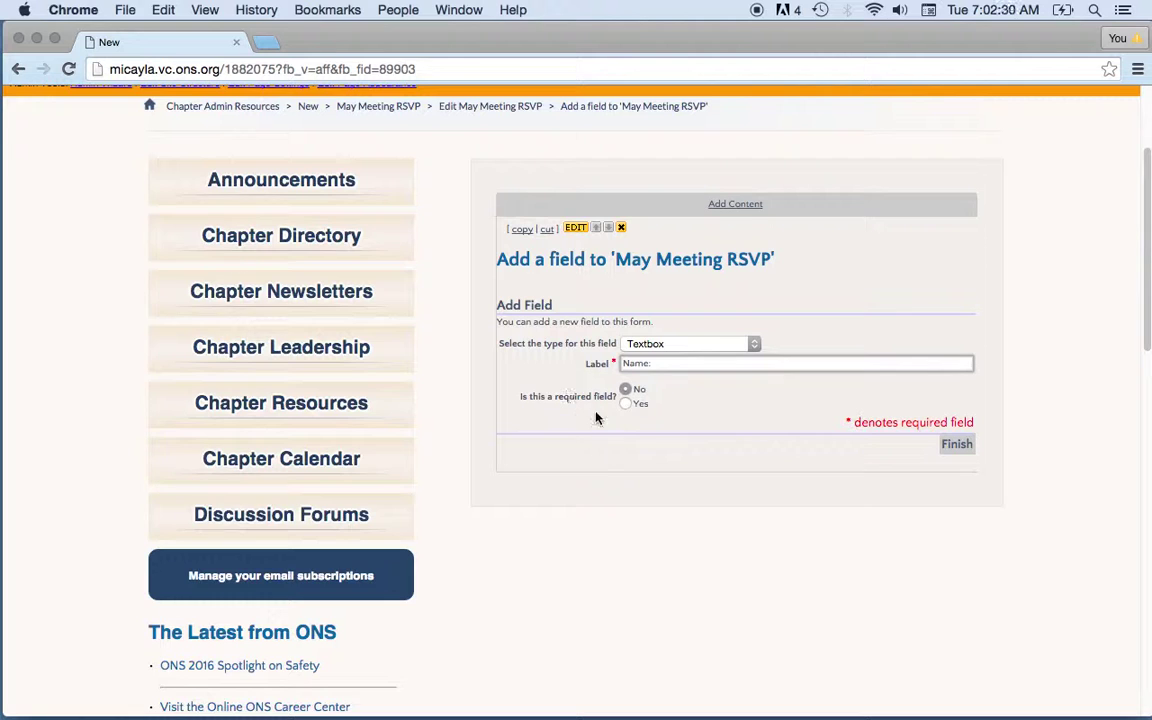
left_click(625, 404)
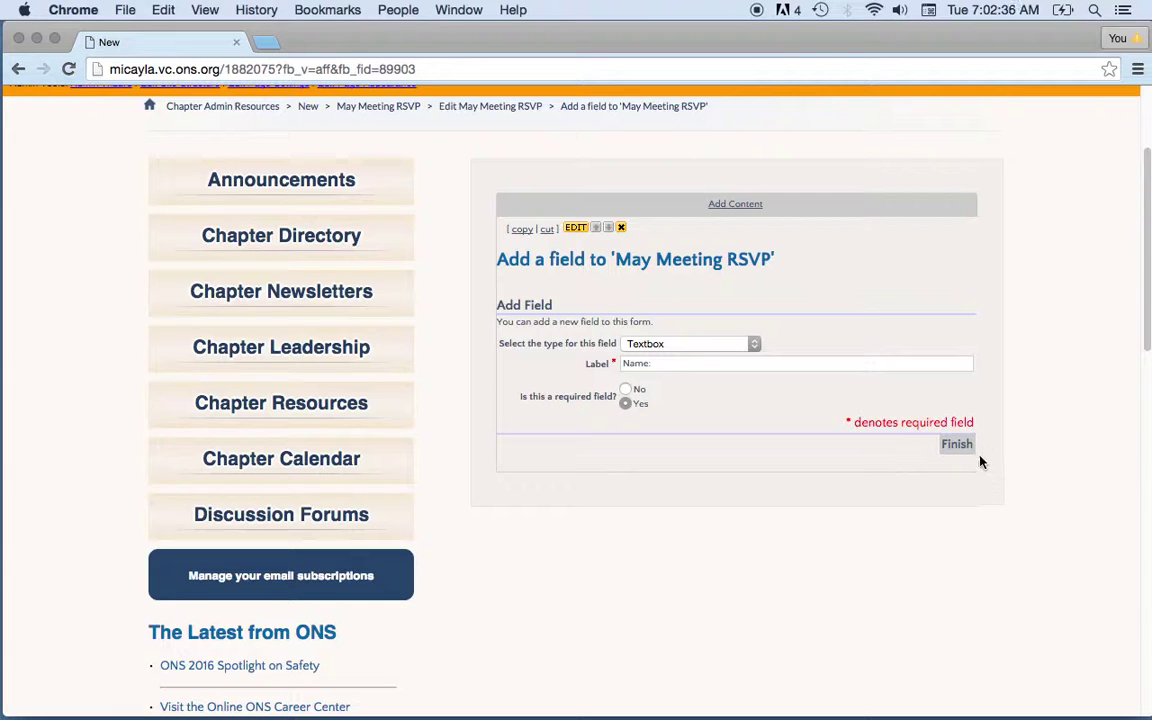
left_click(954, 447)
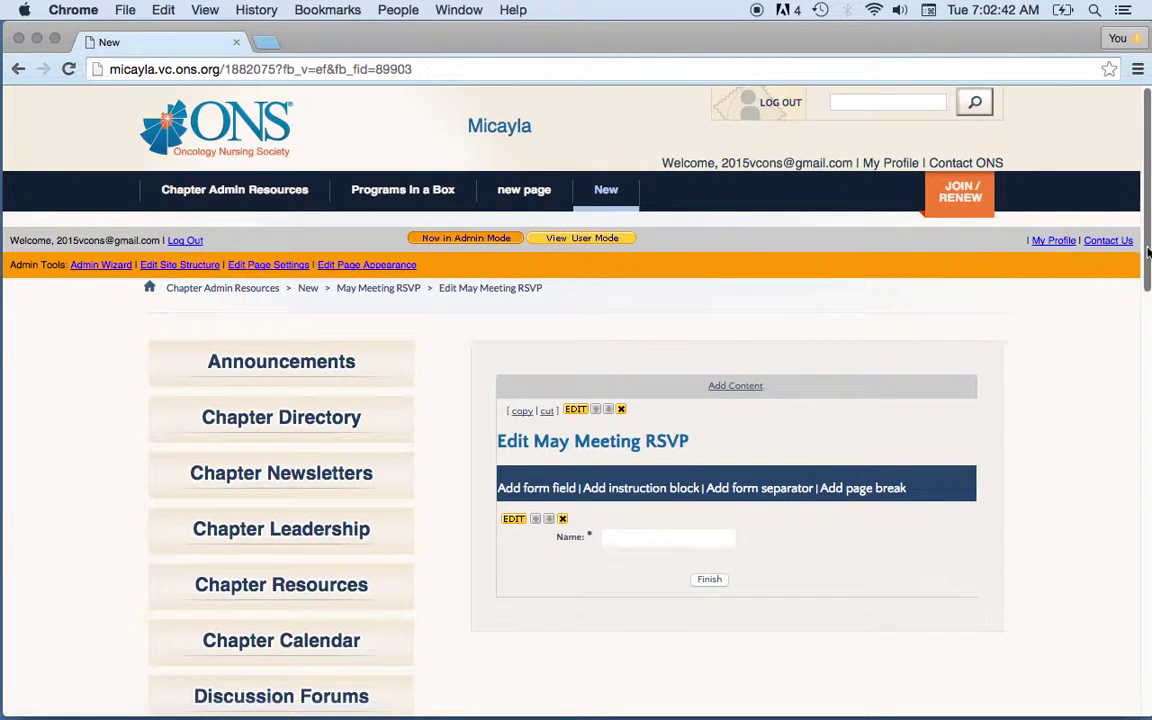
scroll(1148, 265, "down", 2)
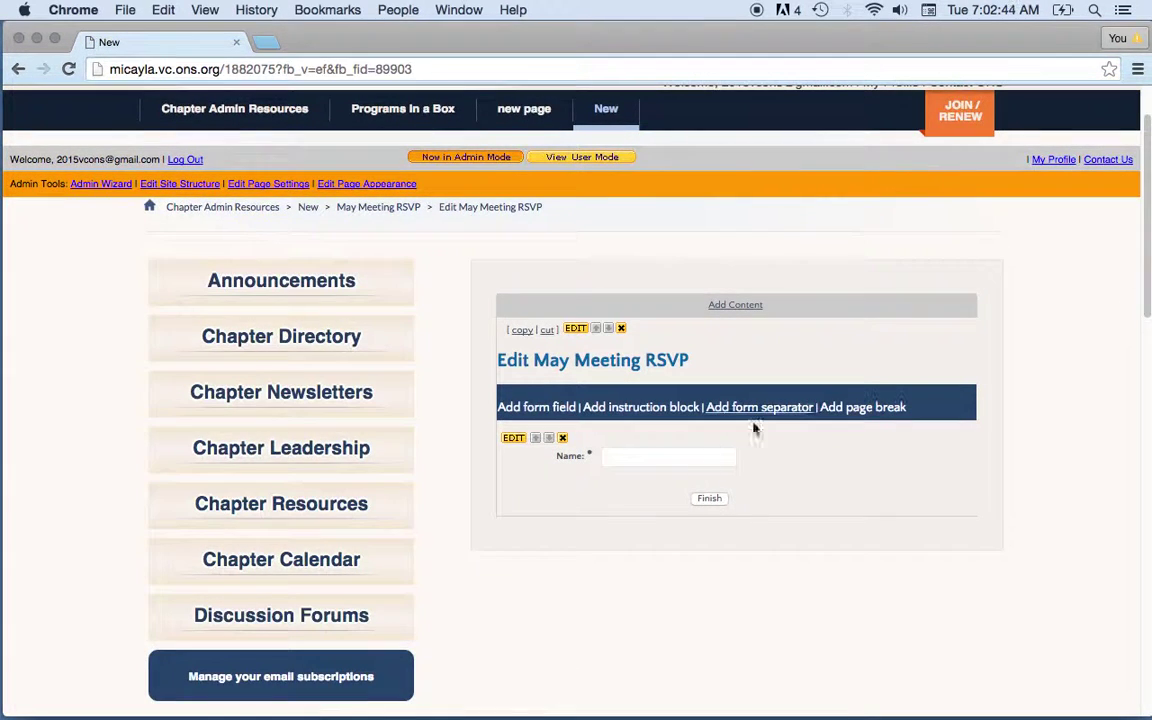
- Add a required Email address field labelled 'E-mail Address:'
left_click(551, 413)
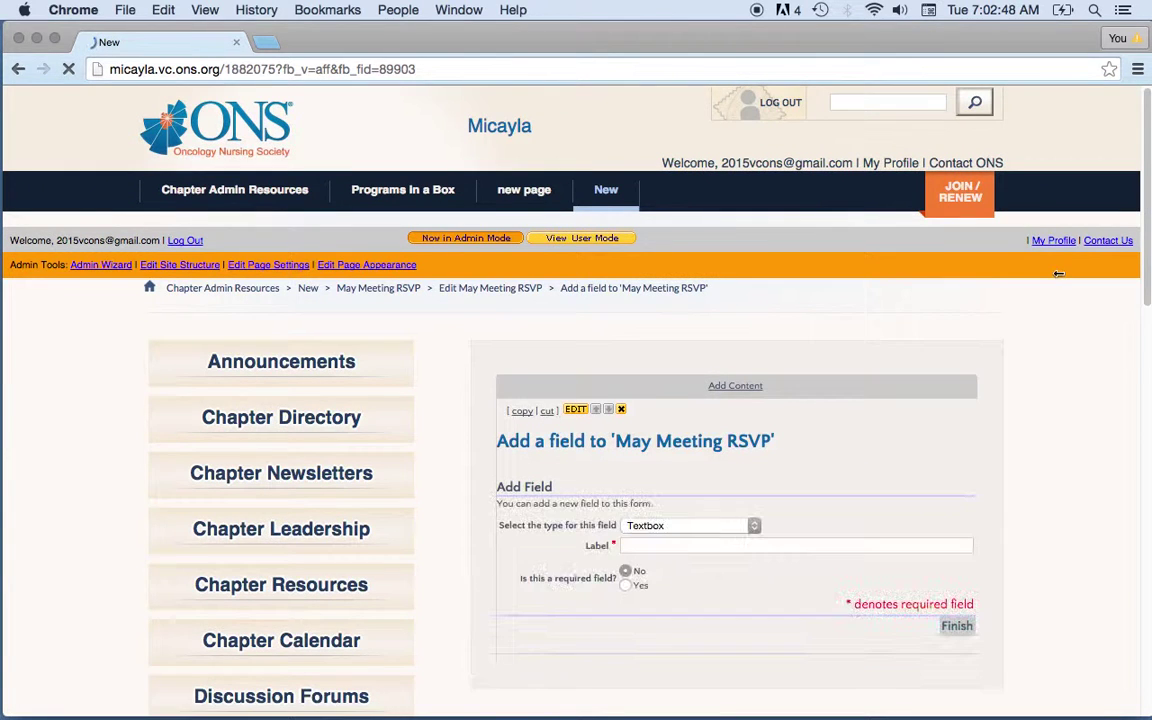
scroll(1148, 255, "down", 3)
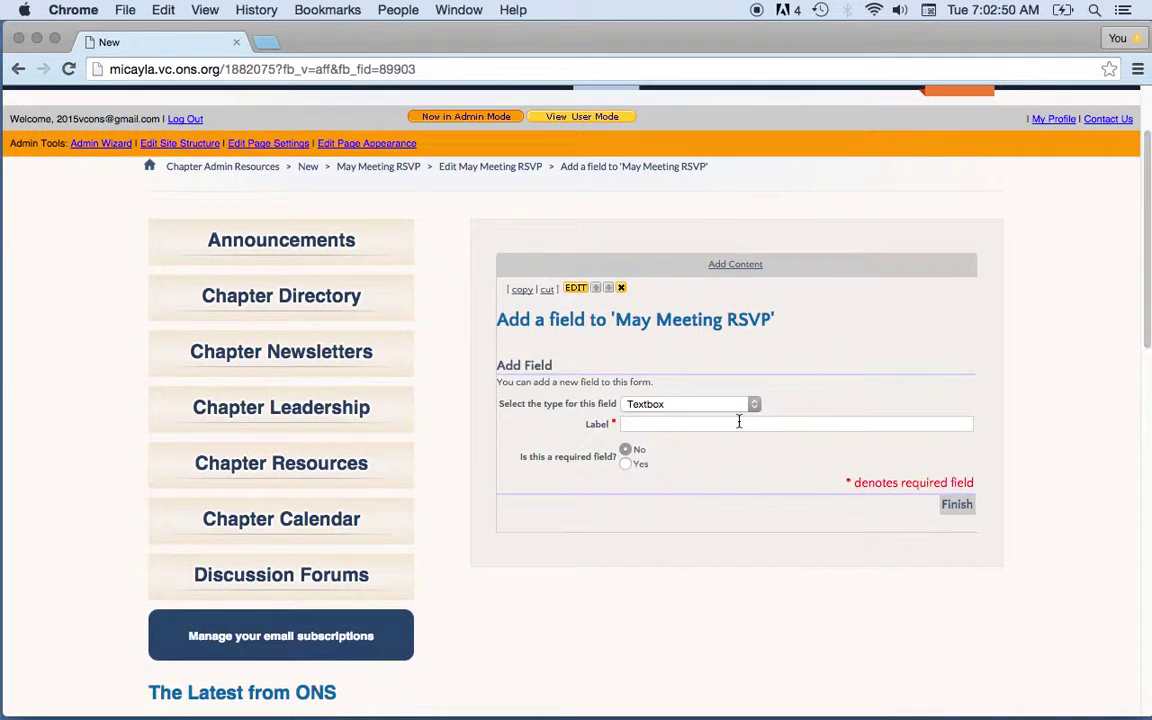
left_click(751, 406)
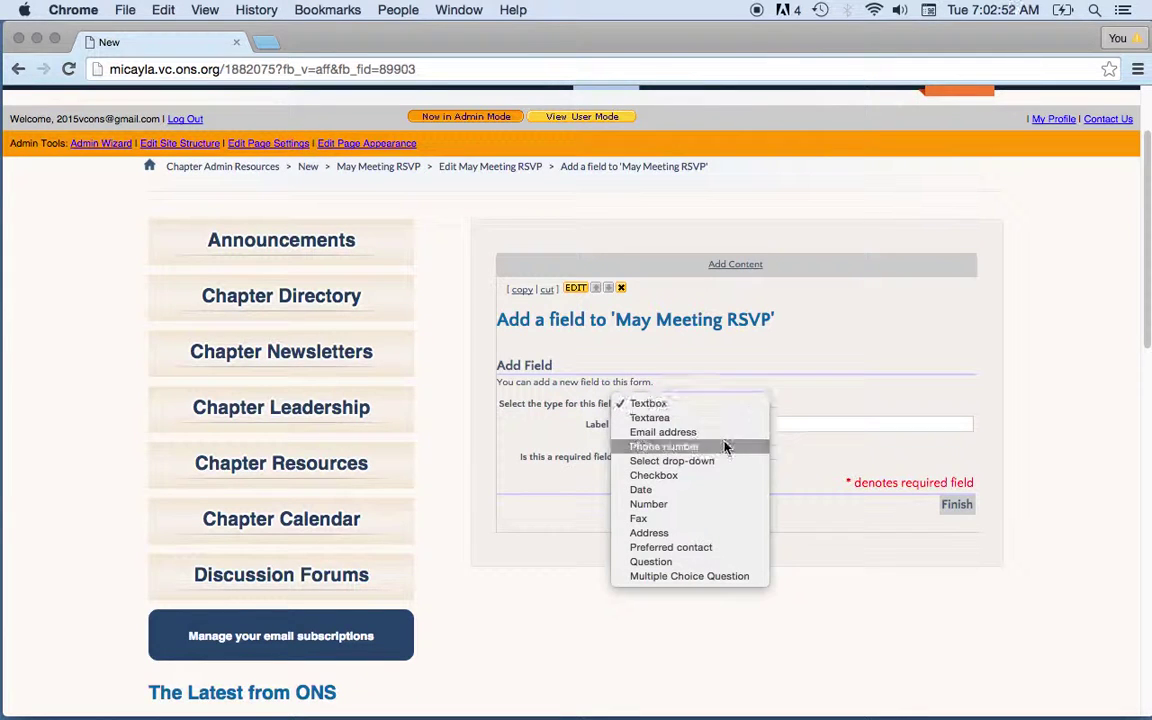
left_click(664, 433)
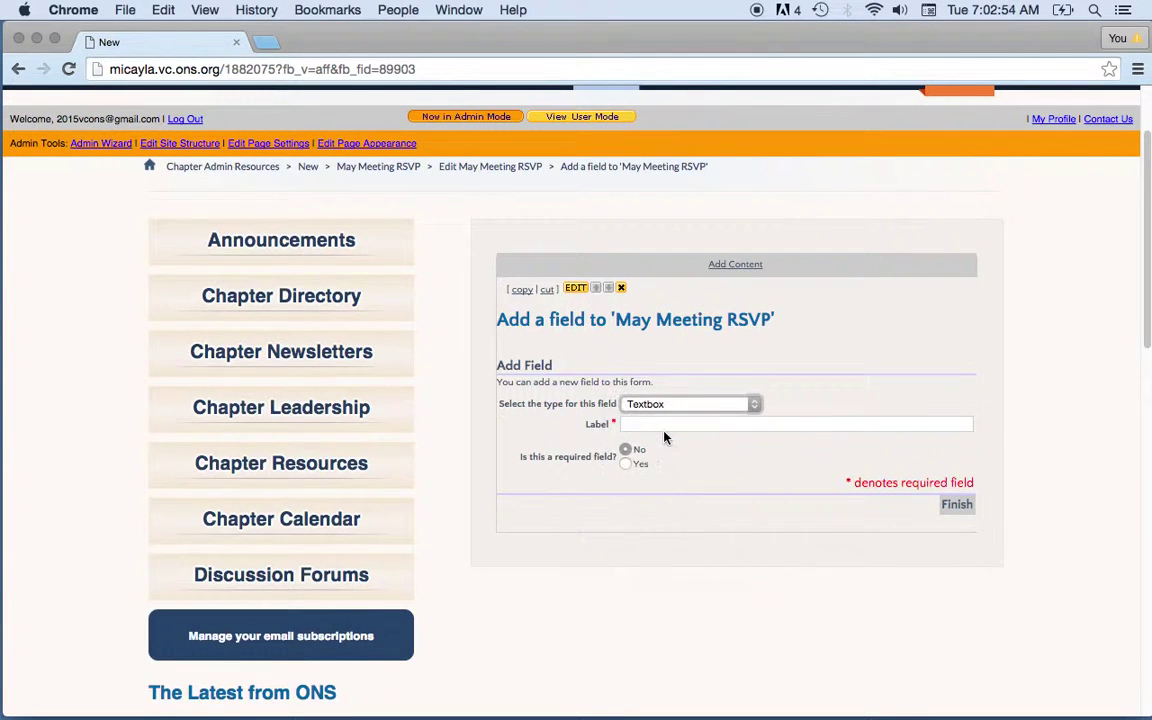
left_click(672, 427)
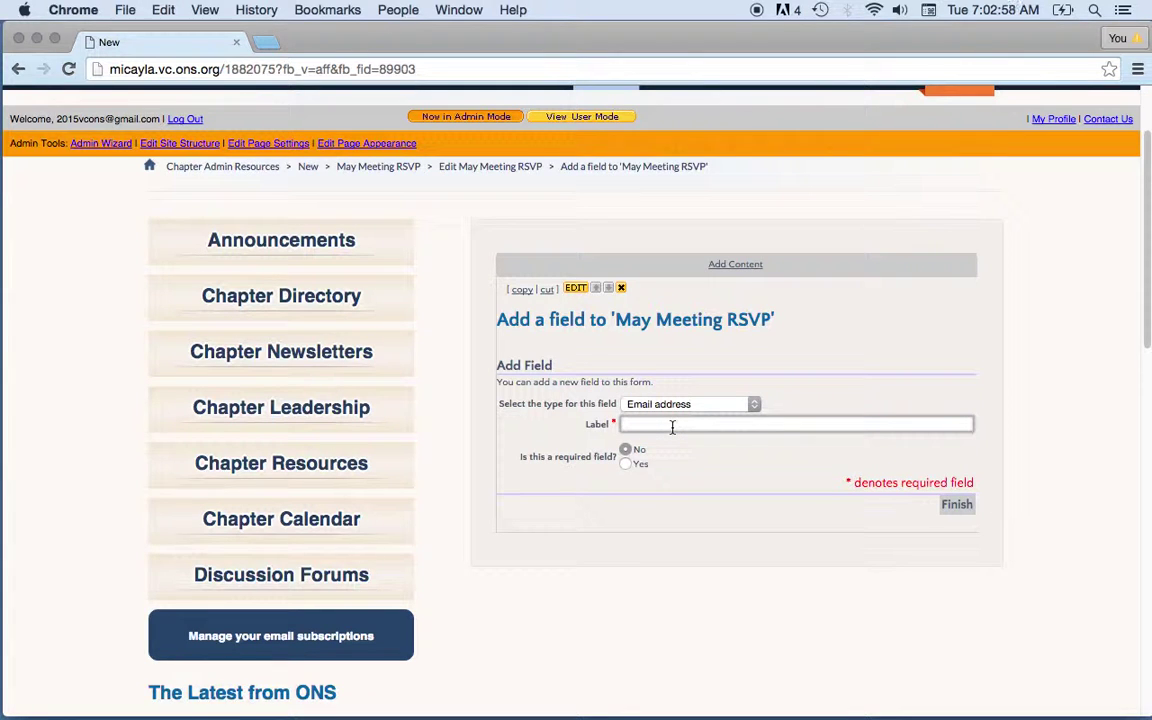
type("E-mail Address:")
left_click(628, 465)
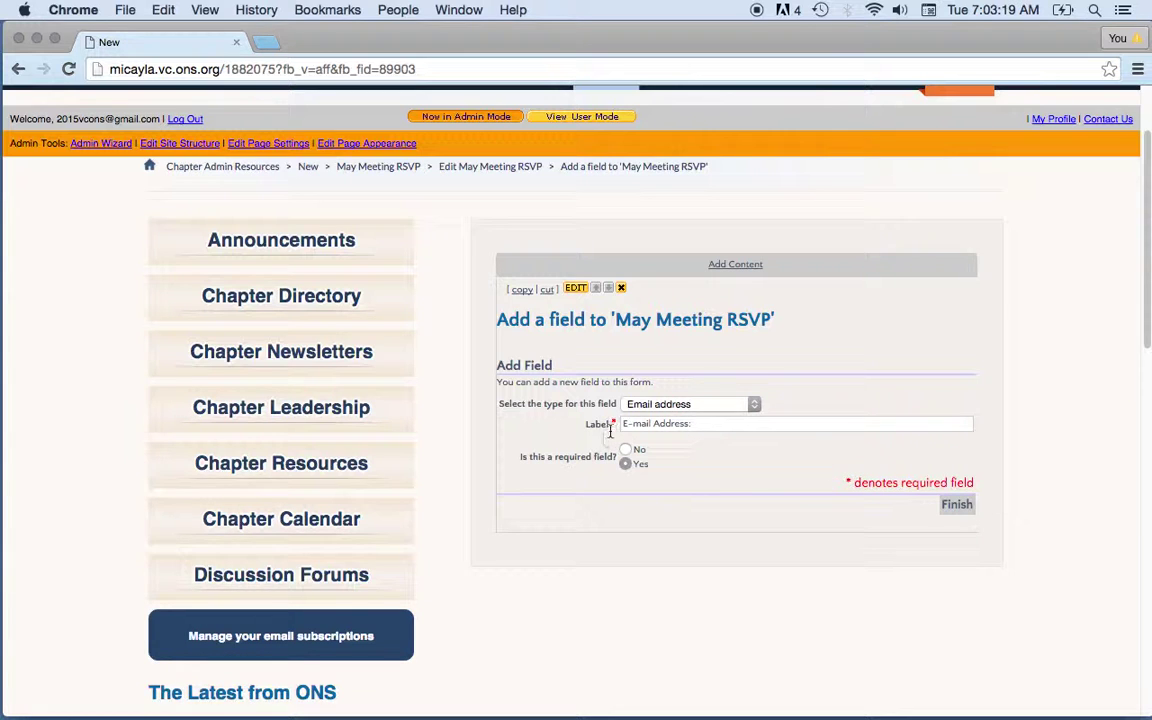
left_click(959, 507)
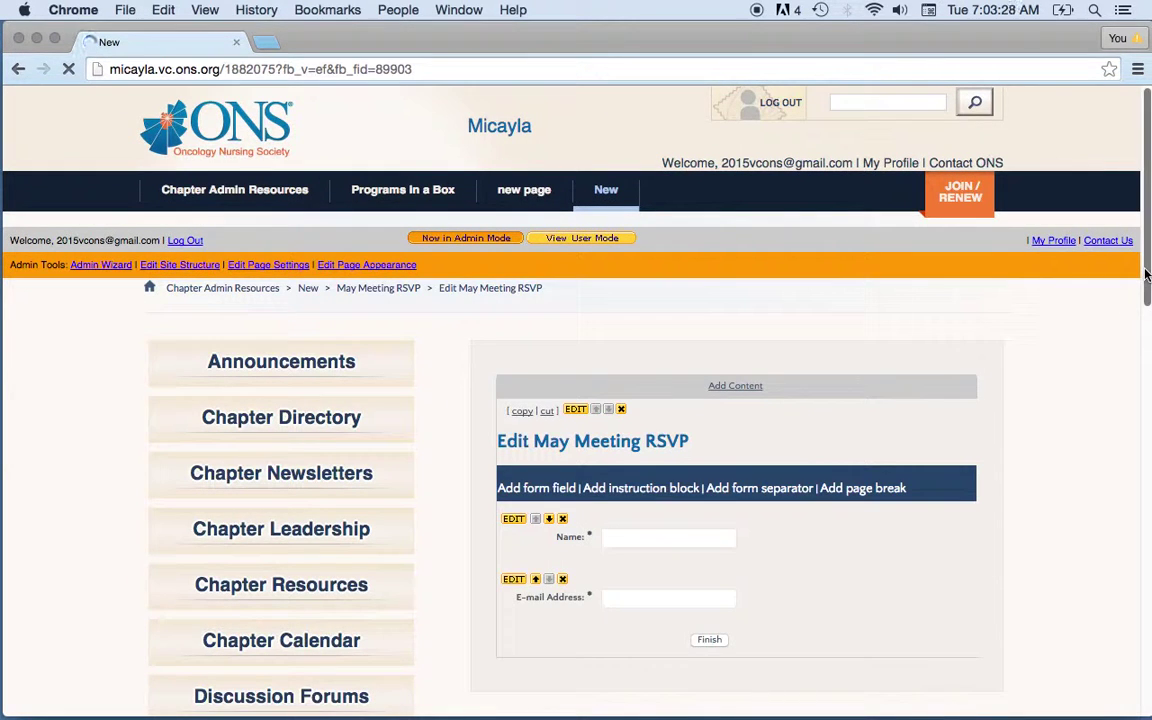
left_click_drag(1147, 275, 1148, 313)
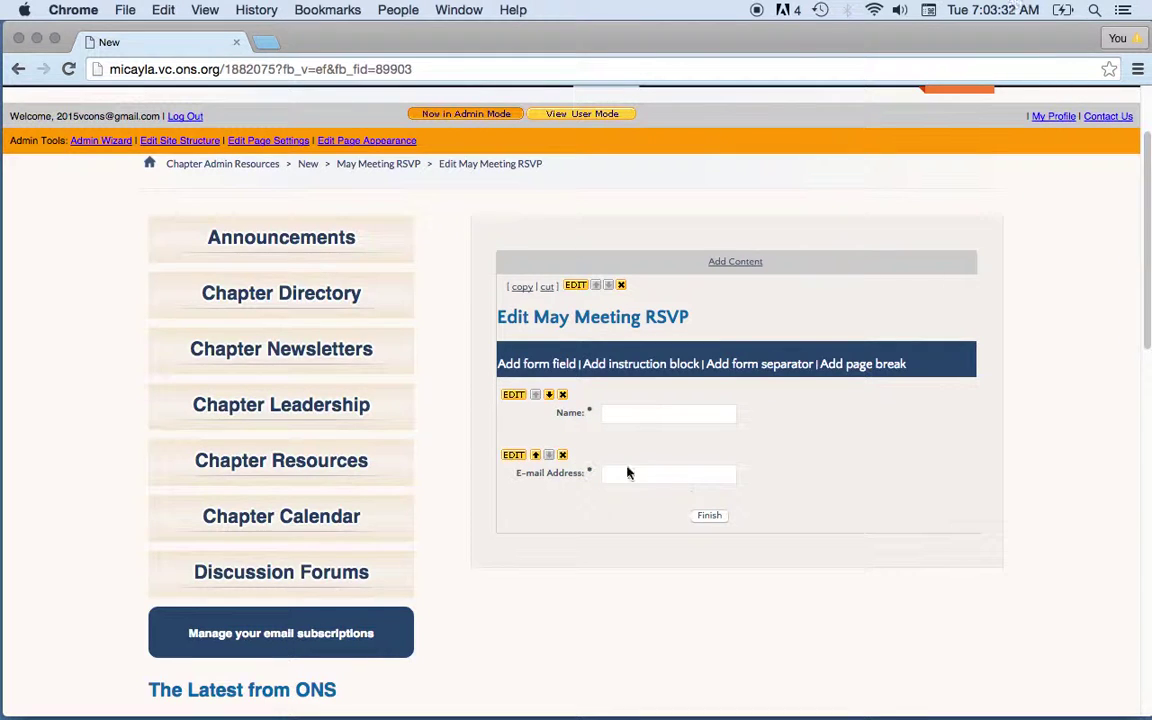
- Add a required Checkbox field labelled 'Are you an ONS chapter member?'
left_click(548, 370)
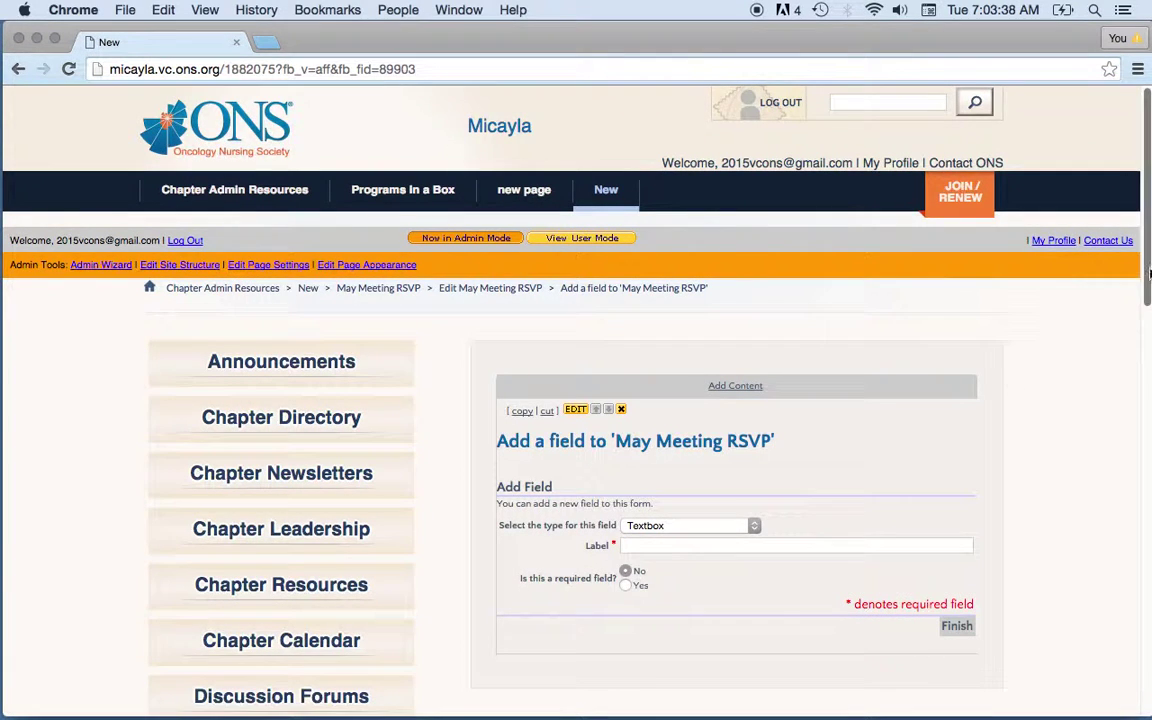
scroll(1148, 272, "down", 3)
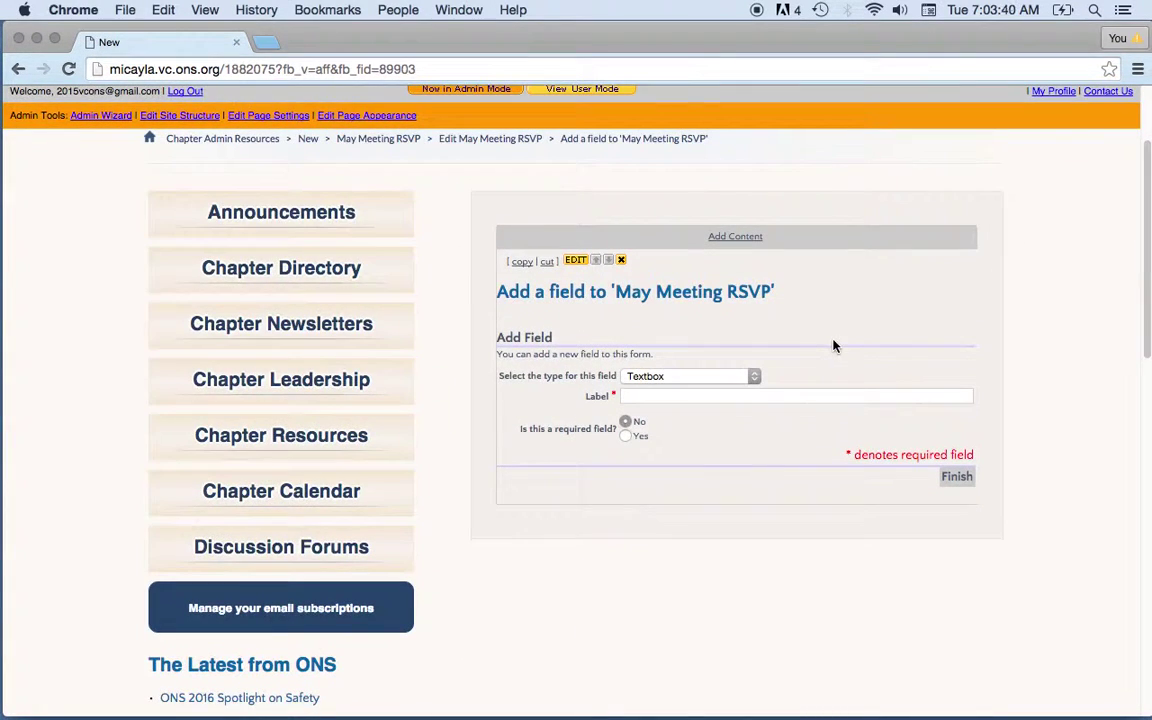
left_click(750, 376)
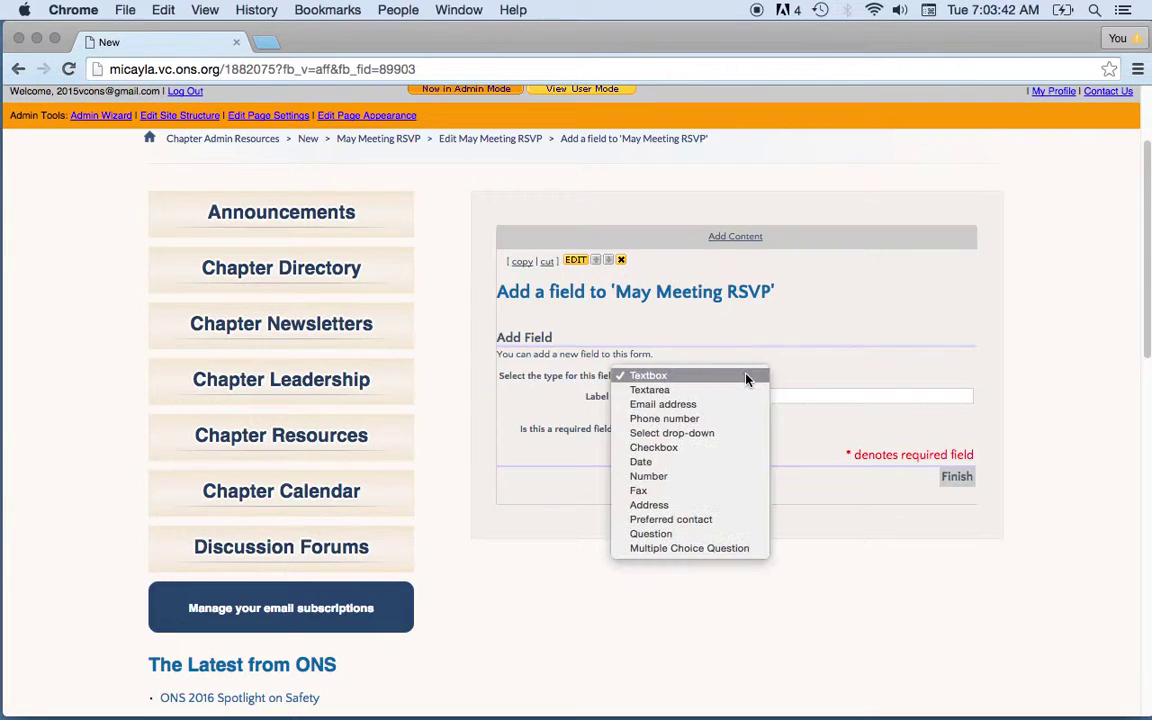
left_click(711, 452)
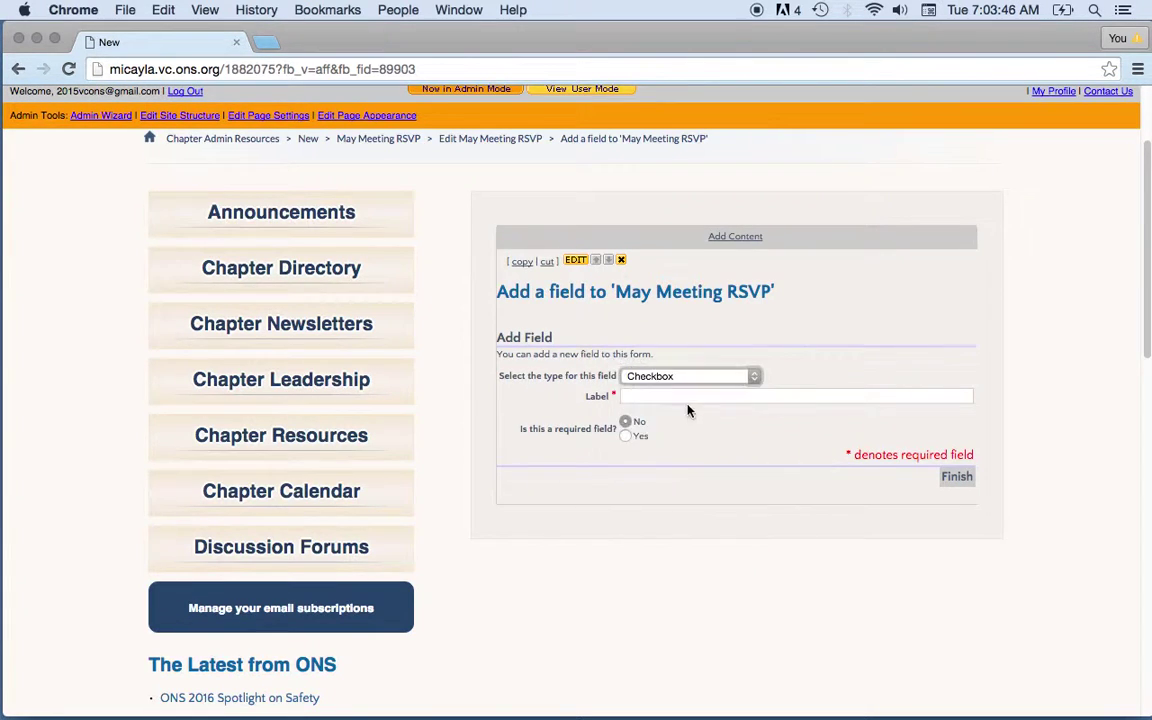
left_click(680, 397)
type("A")
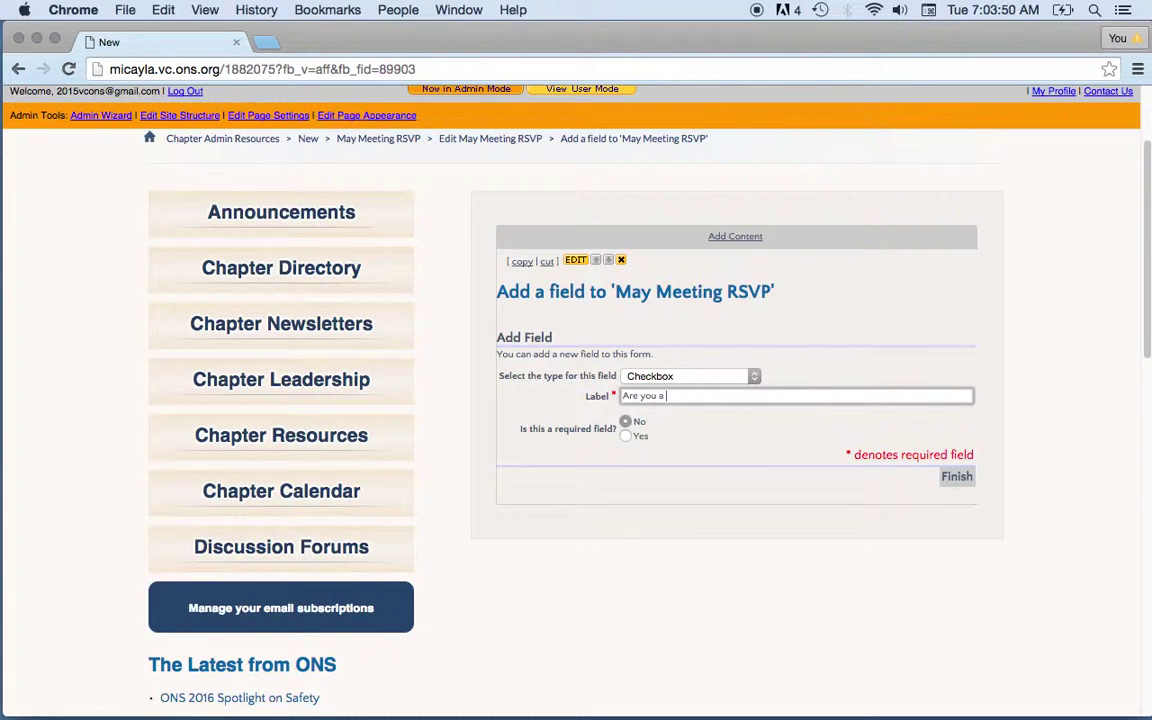
type("re you an ONS chapter member?")
left_click(625, 436)
left_click(955, 481)
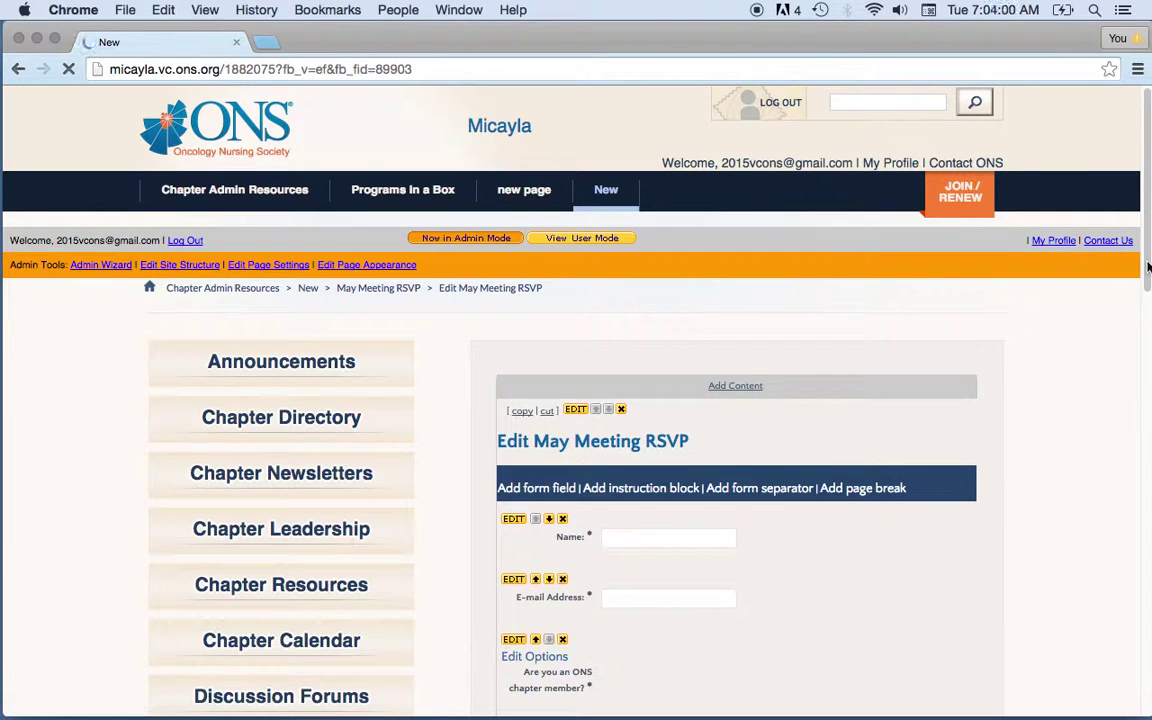
scroll(1147, 267, "down", 5)
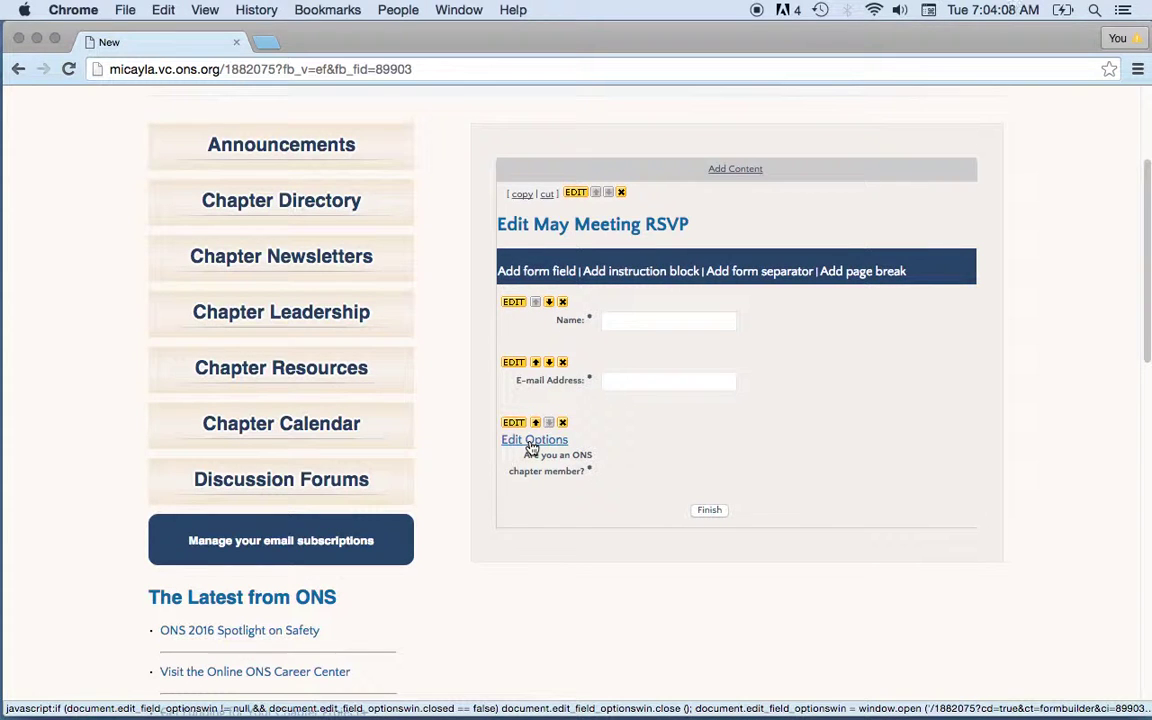
- Add Yes and No as the two answer options for the chapter-member question
left_click(532, 442)
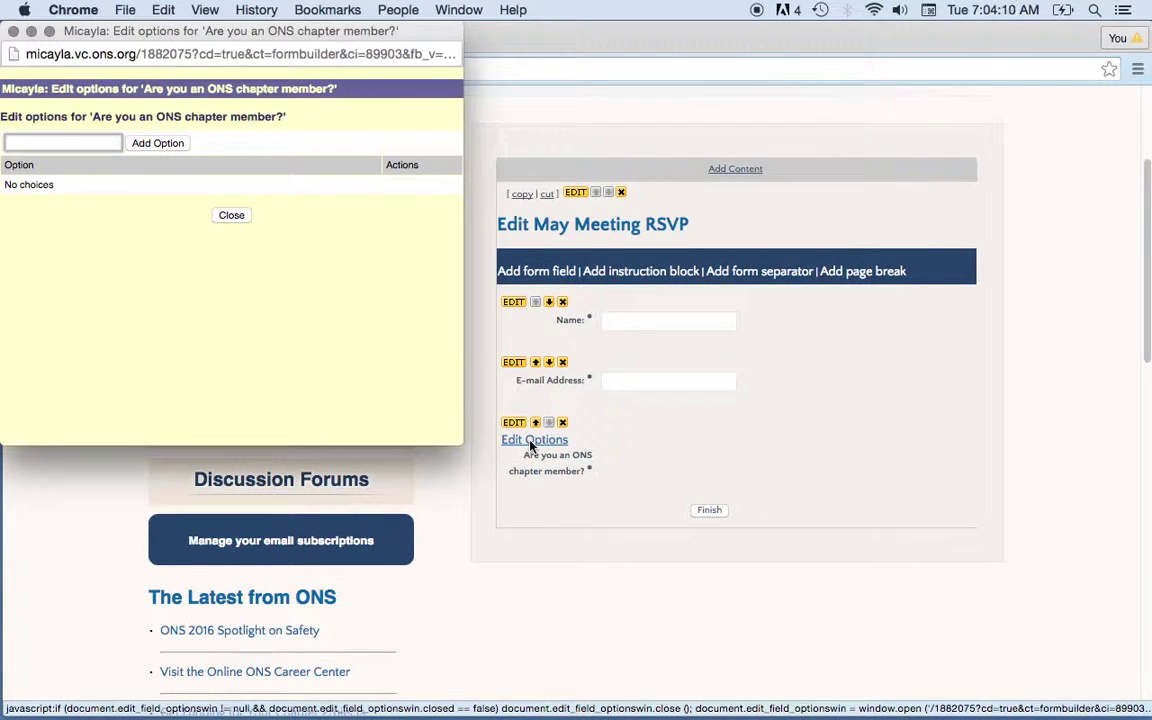
left_click(61, 147)
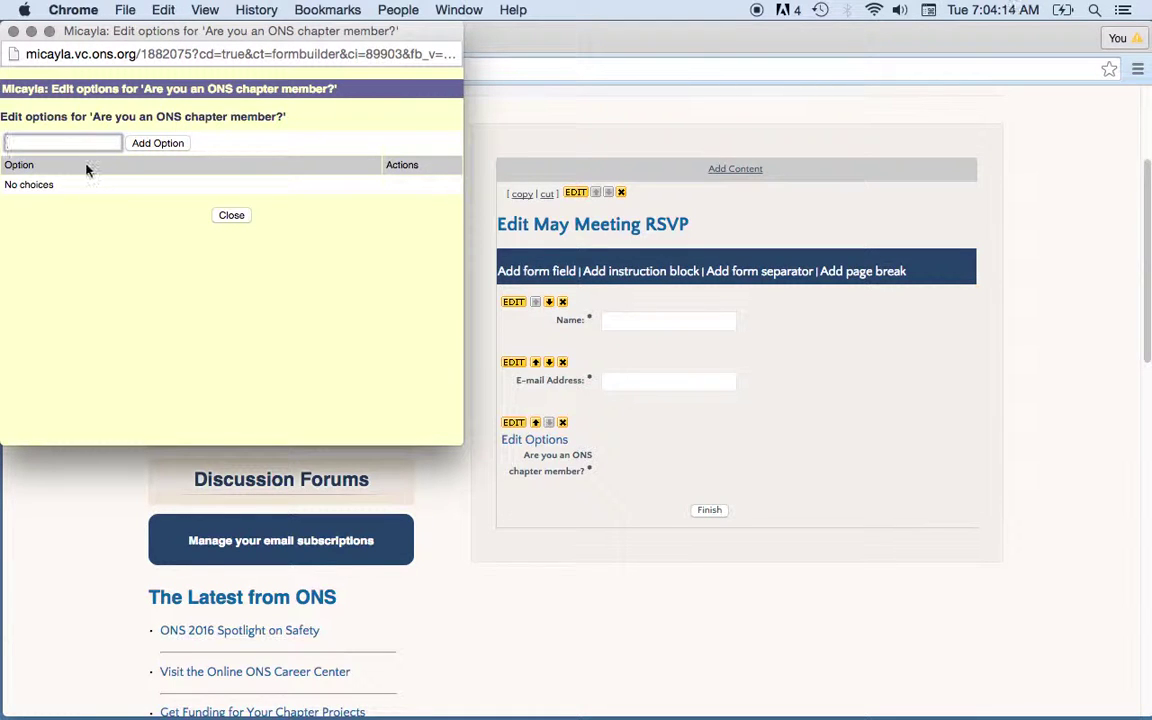
type("Yes")
left_click(155, 145)
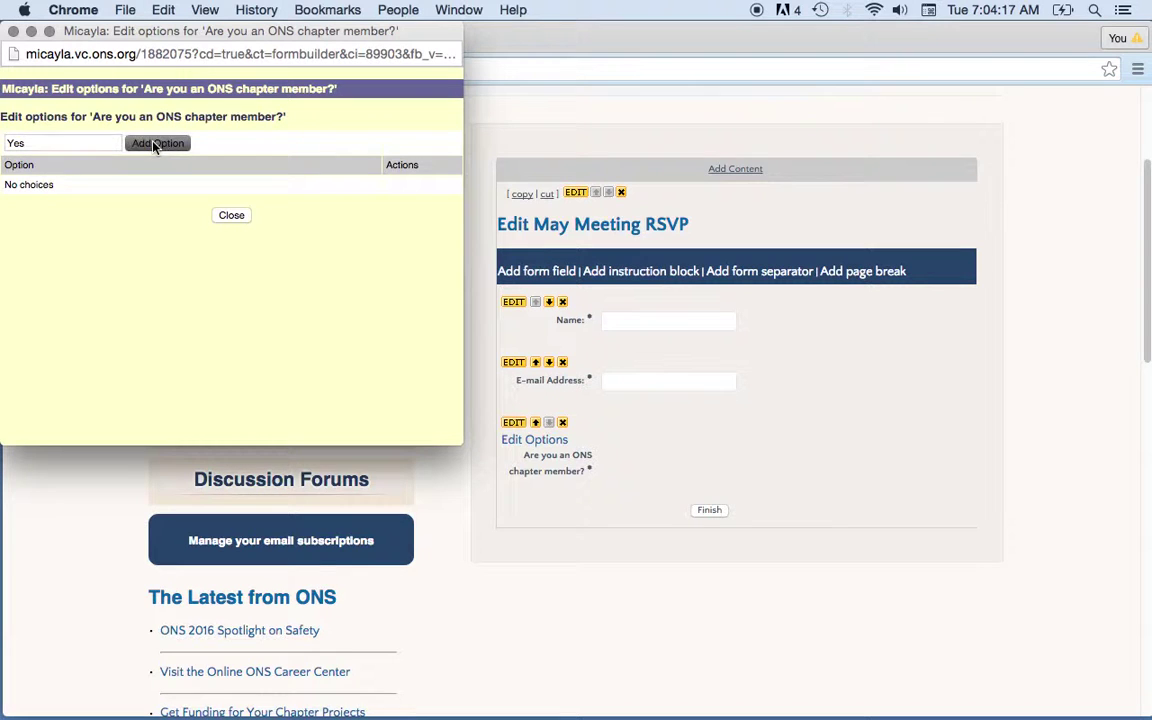
type("No")
left_click(157, 144)
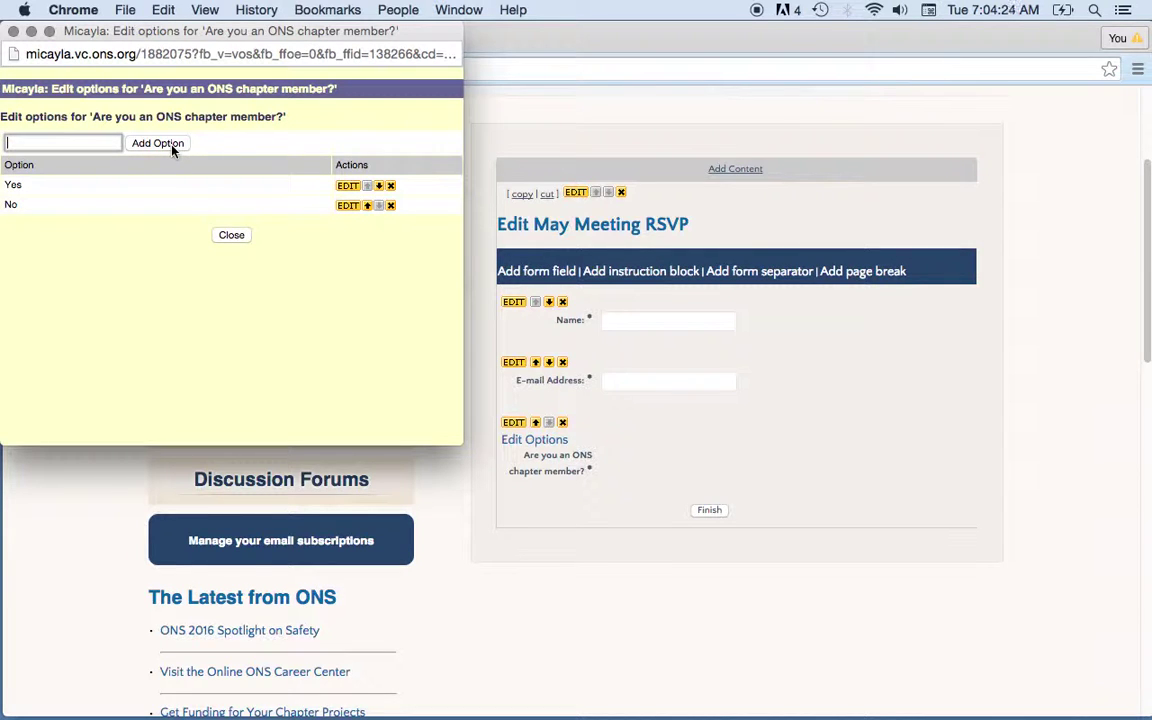
left_click(228, 237)
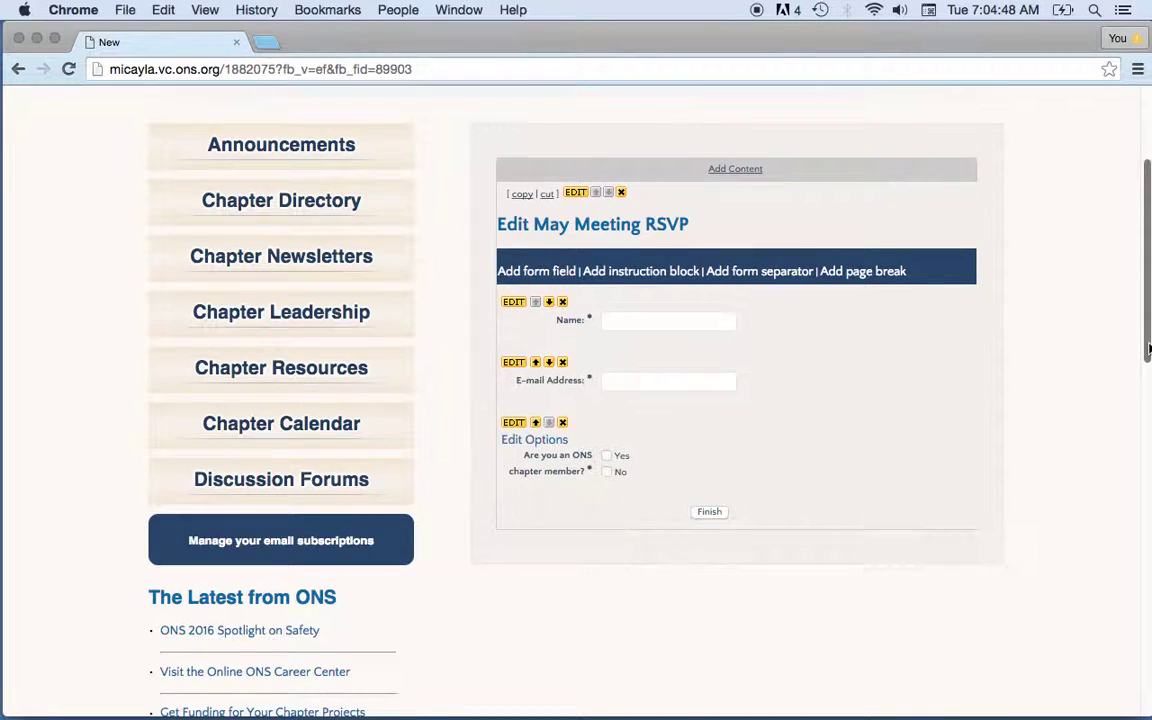
- On the live RSVP form, enter a test name and e-mail address and tick Yes for membership
scroll(1148, 348, "up", 3)
left_click(606, 128)
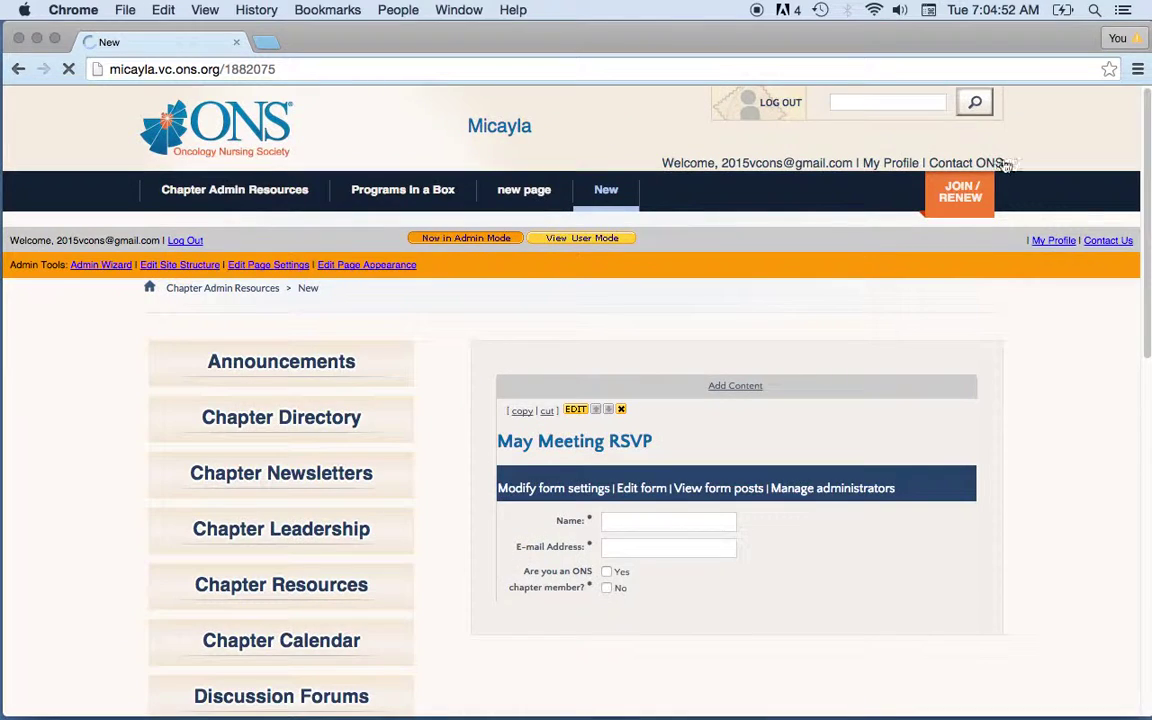
left_click_drag(1146, 195, 1149, 240)
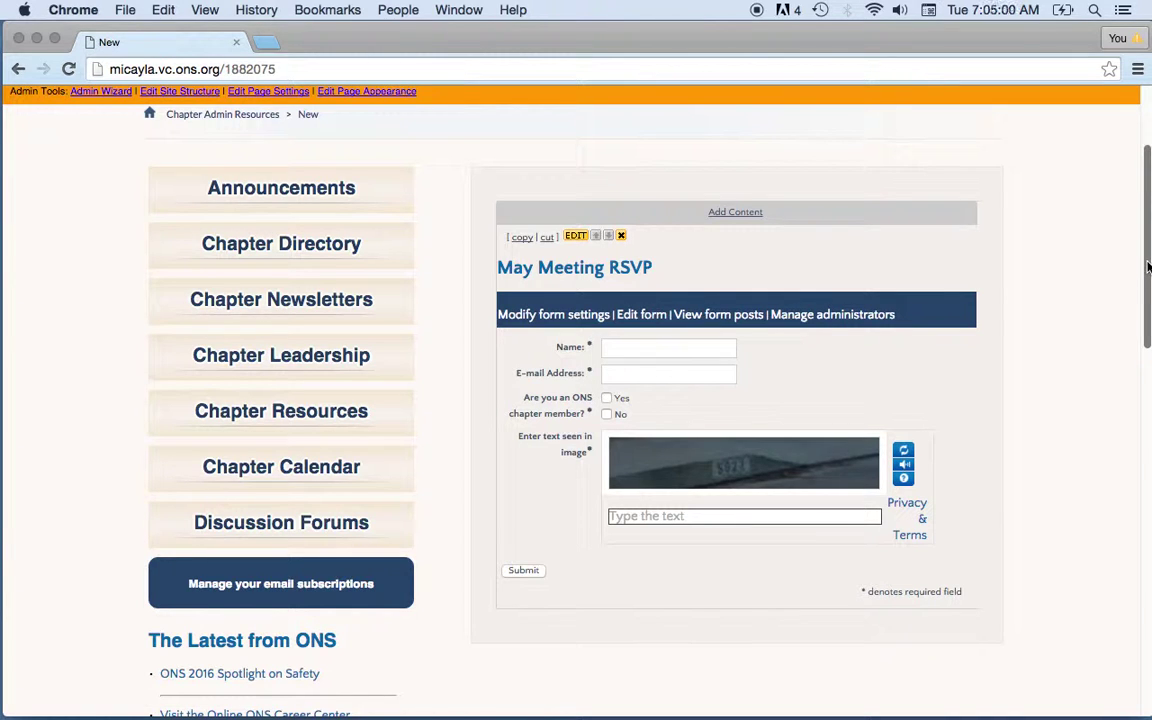
left_click(659, 344)
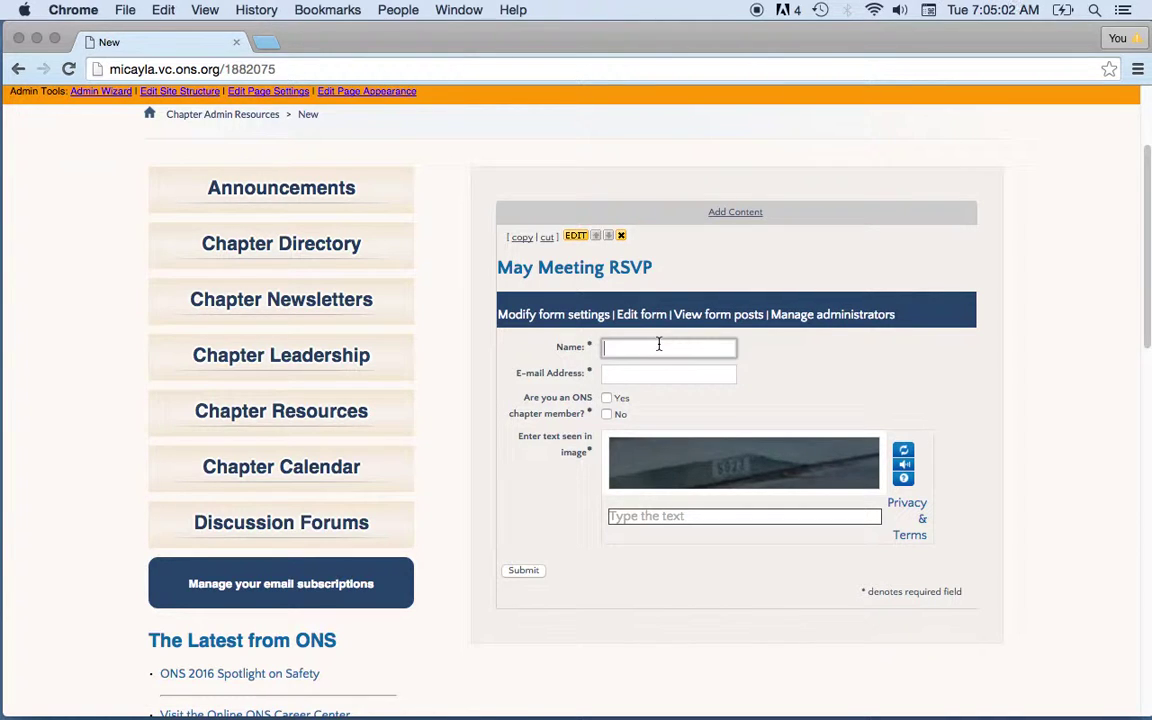
left_click(635, 375)
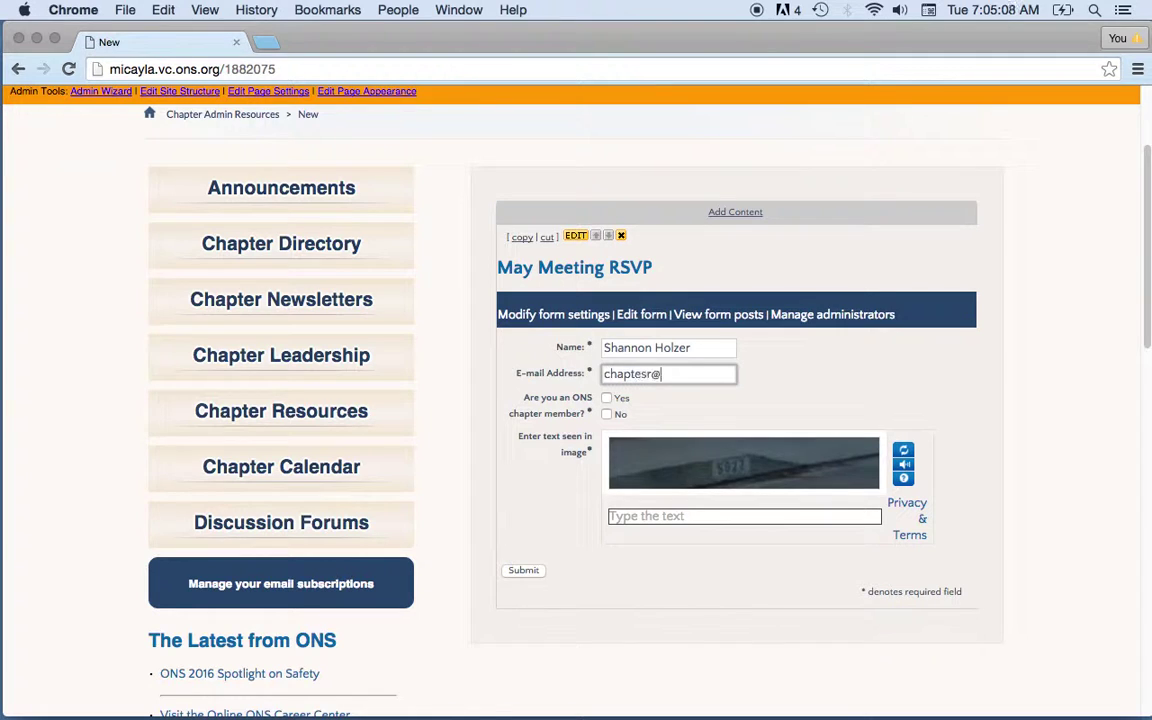
left_click(609, 402)
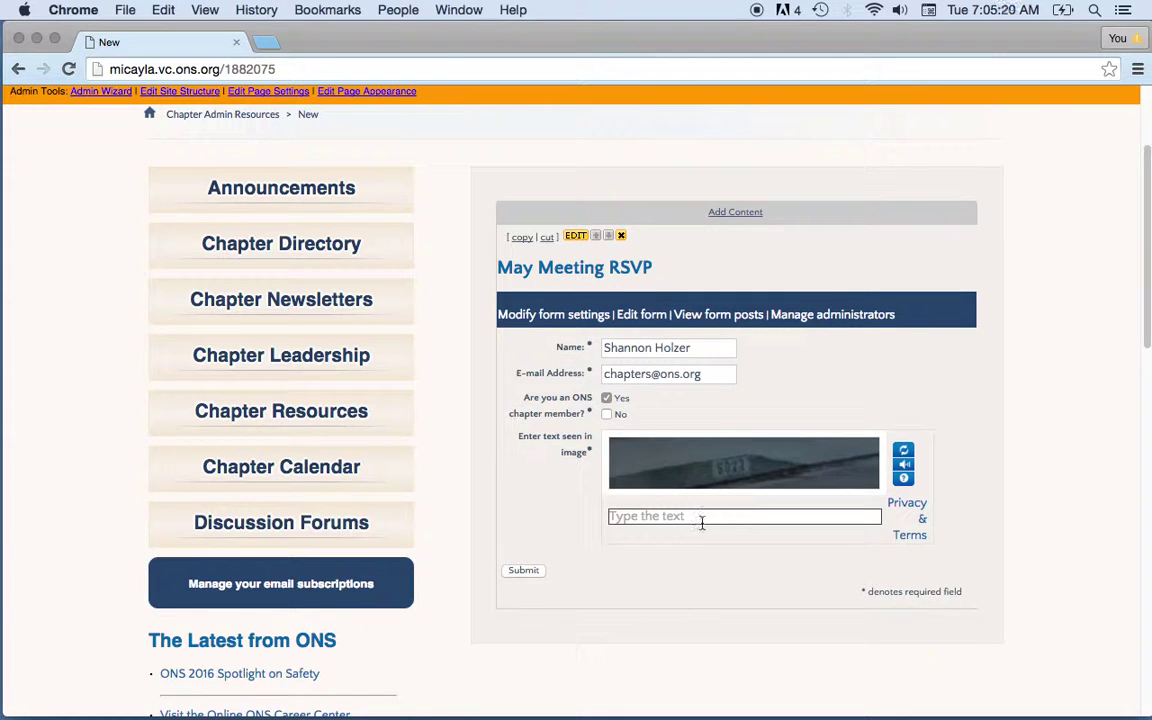
- Refresh the verification image, enter its code, then submit and confirm the test RSVP
left_click(903, 455)
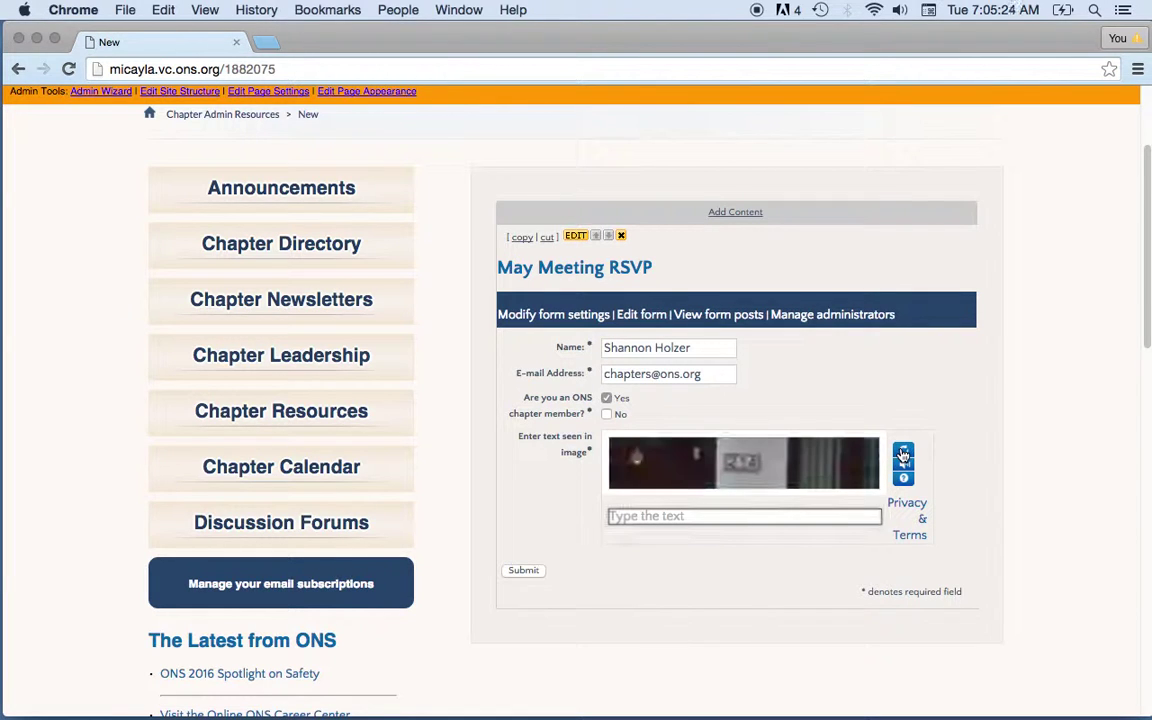
left_click(771, 516)
type("214")
left_click(527, 573)
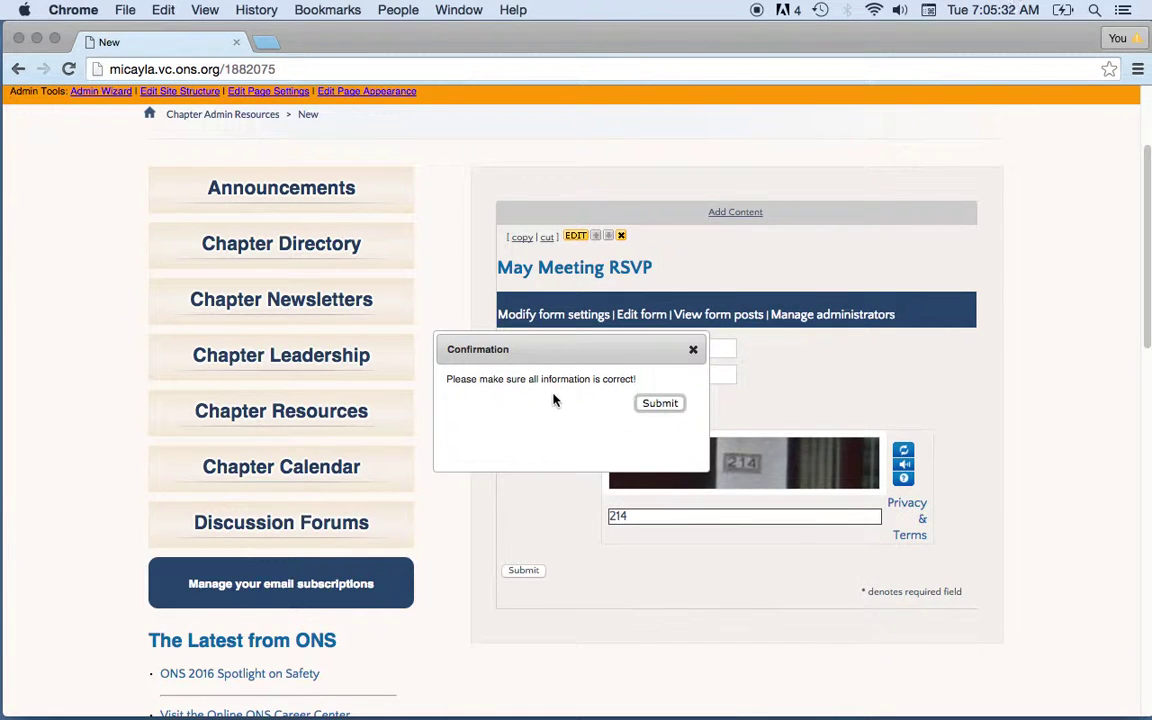
left_click(671, 407)
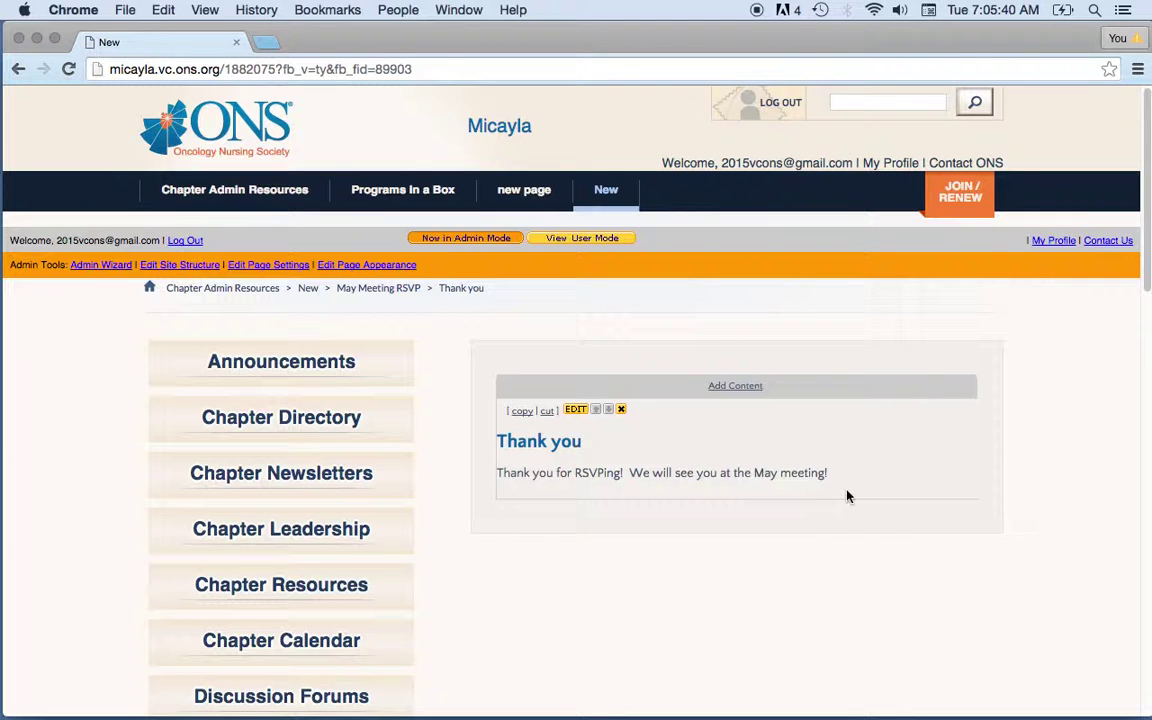
- Open the test submission from the form's posts to check its details, then go back to the posts list
left_click(606, 194)
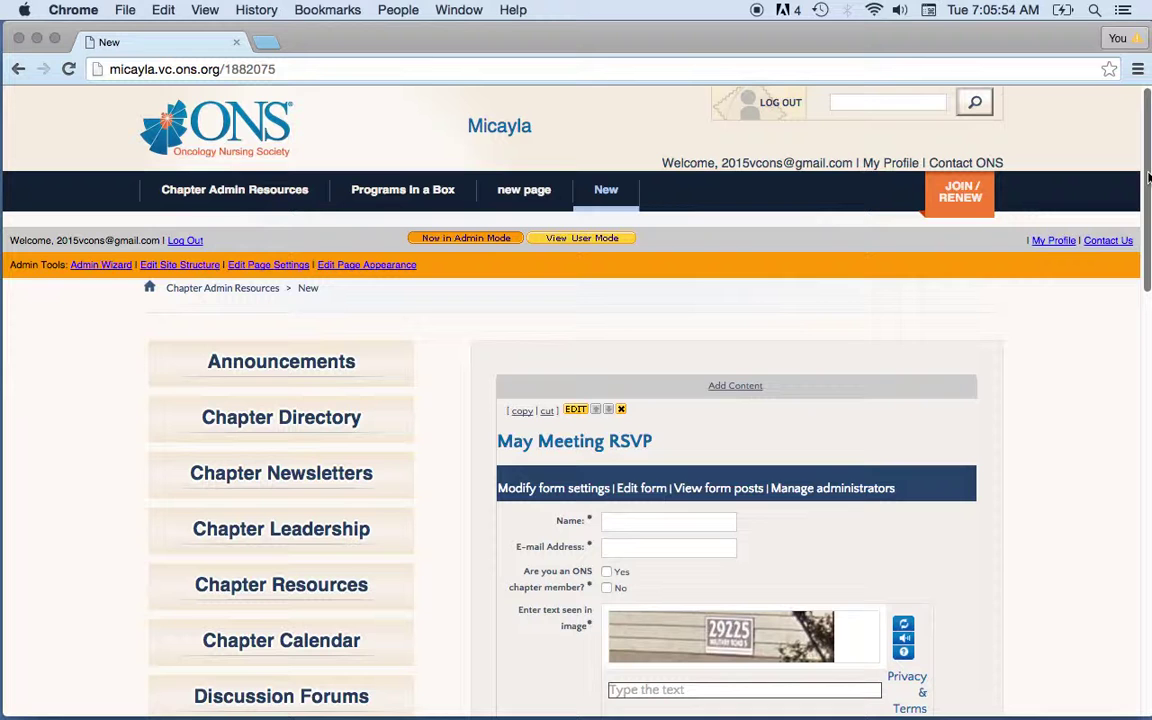
left_click_drag(1148, 178, 1148, 200)
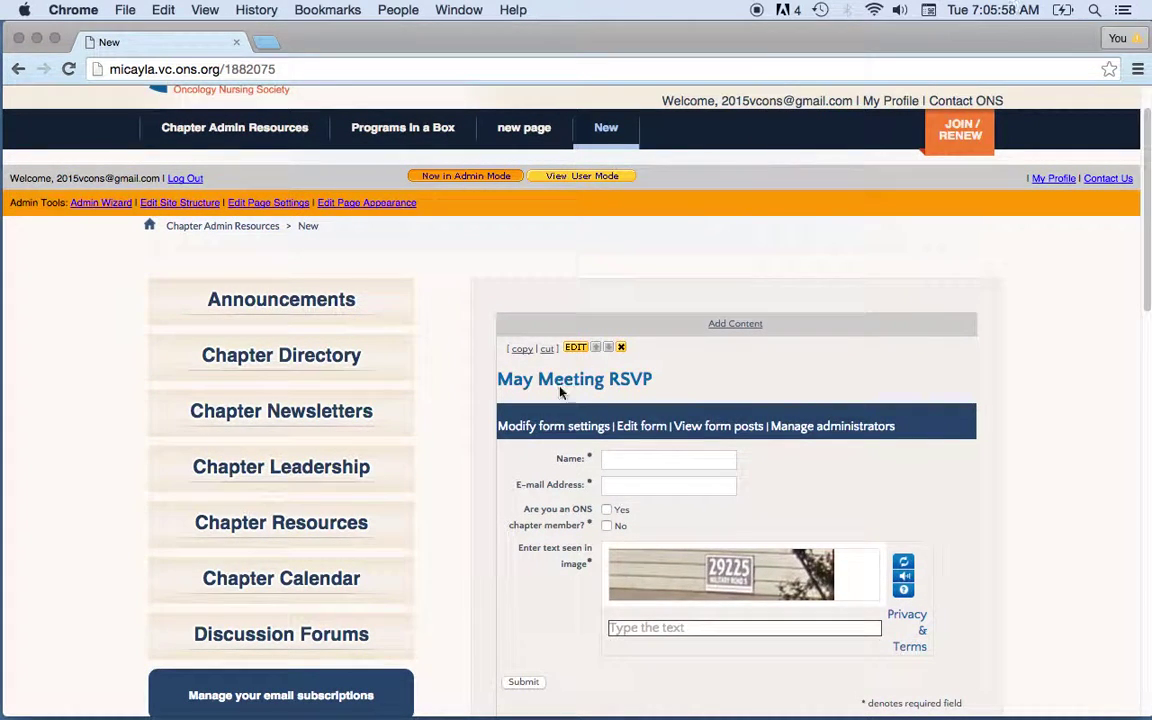
left_click(728, 436)
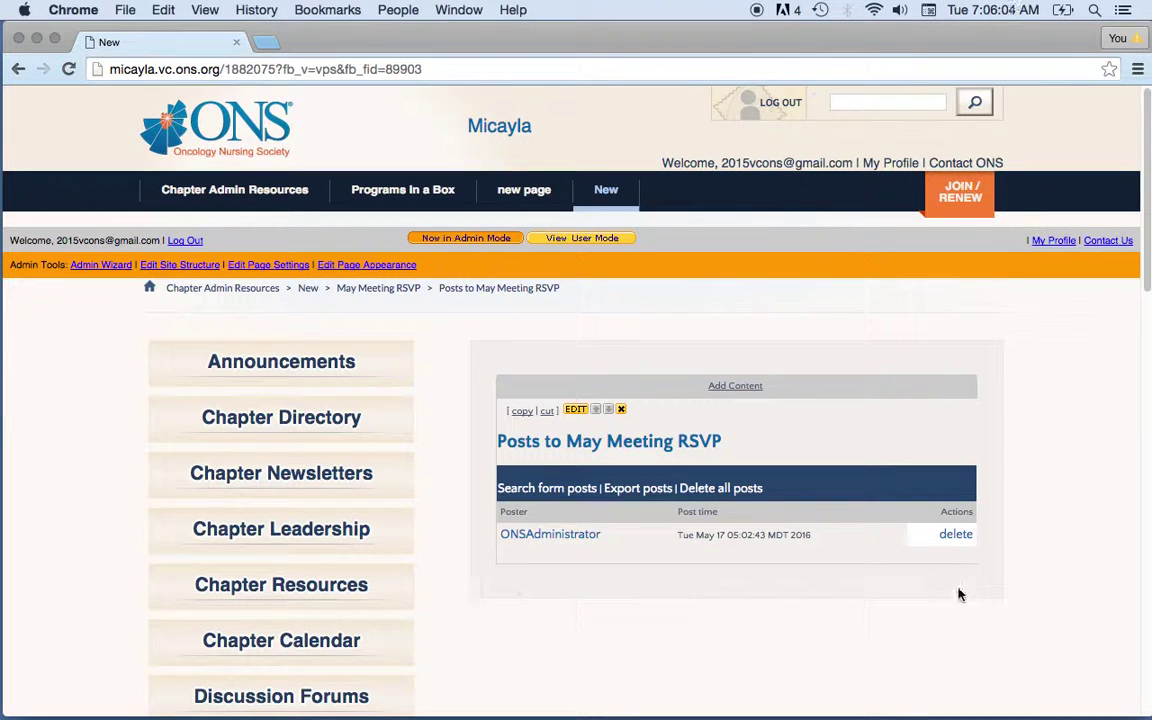
left_click(542, 536)
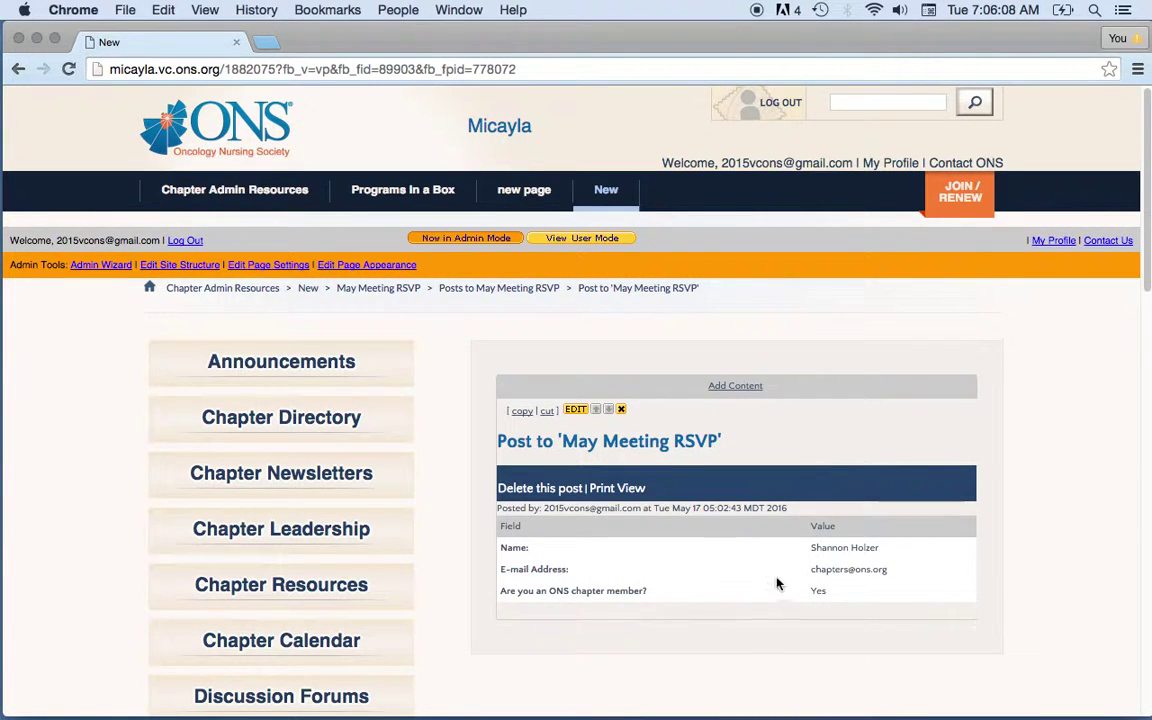
left_click(18, 69)
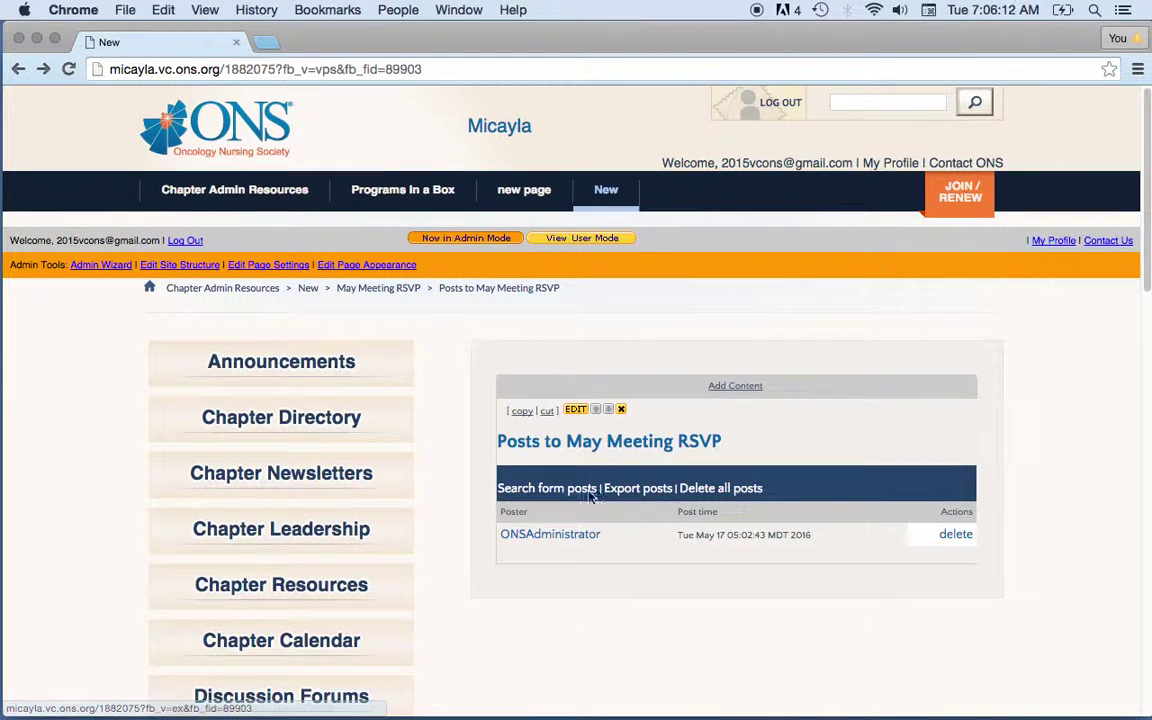
- Export the form posts as May_Meeting_RSVP and download the May_Meeting_RSVP.xls spreadsheet
left_click(638, 492)
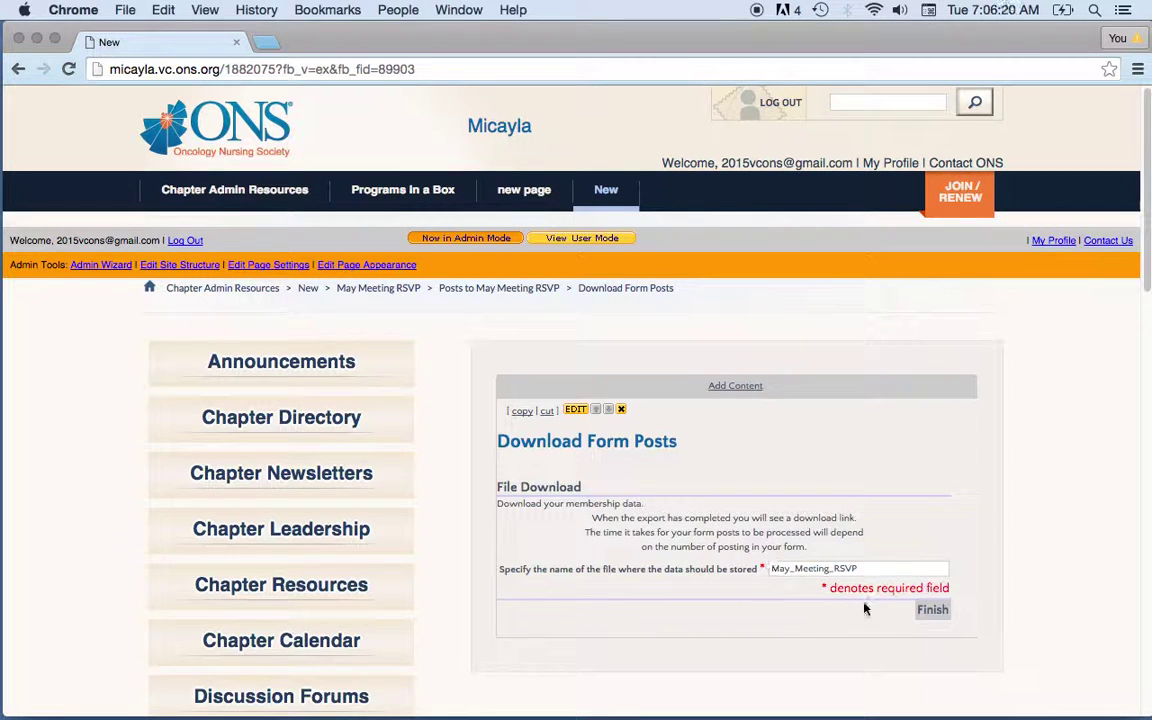
scroll(1148, 262, "down", 3)
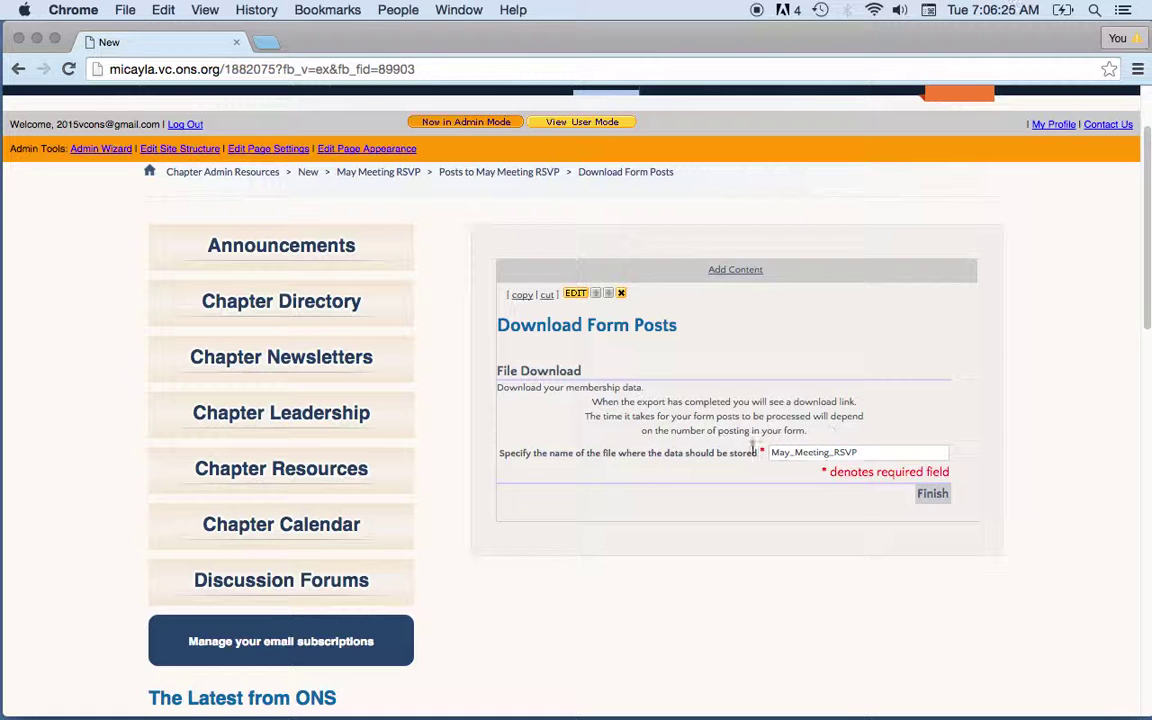
left_click(931, 495)
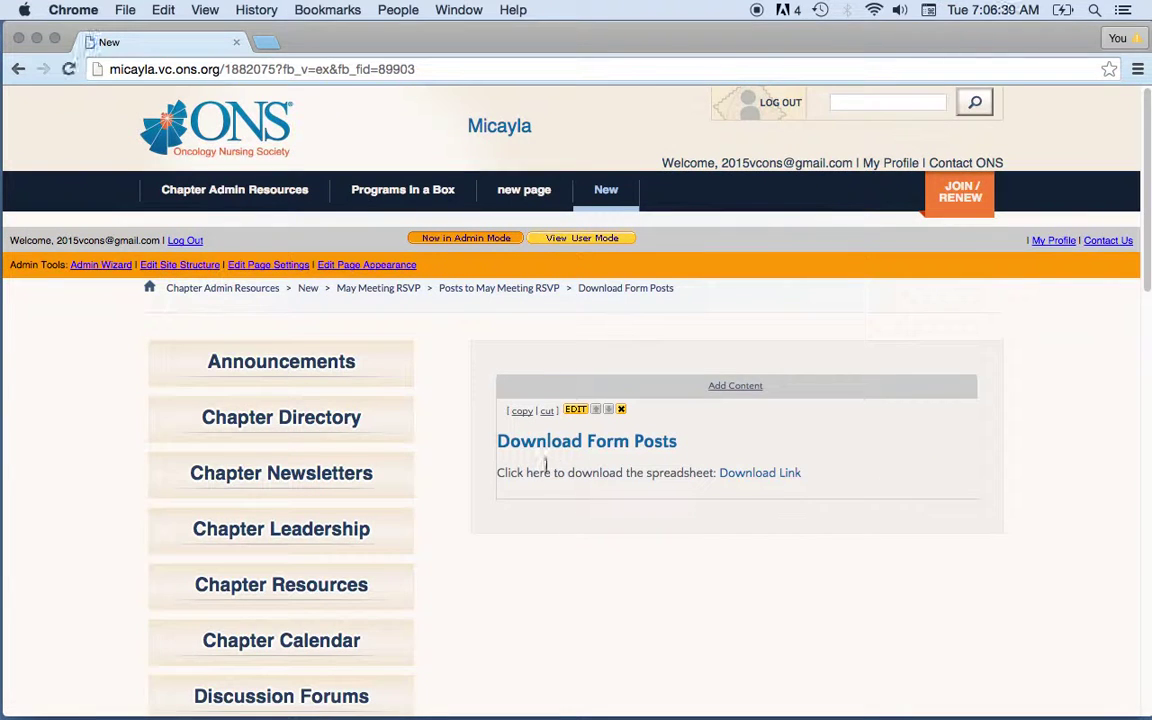
left_click(765, 485)
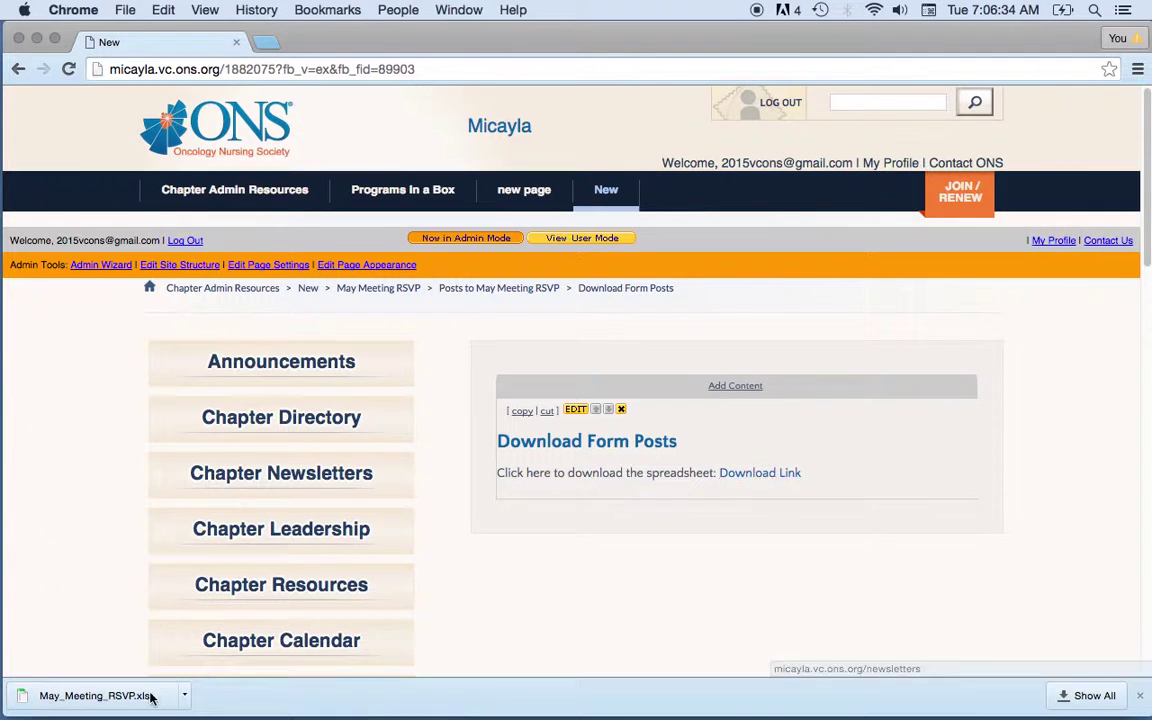